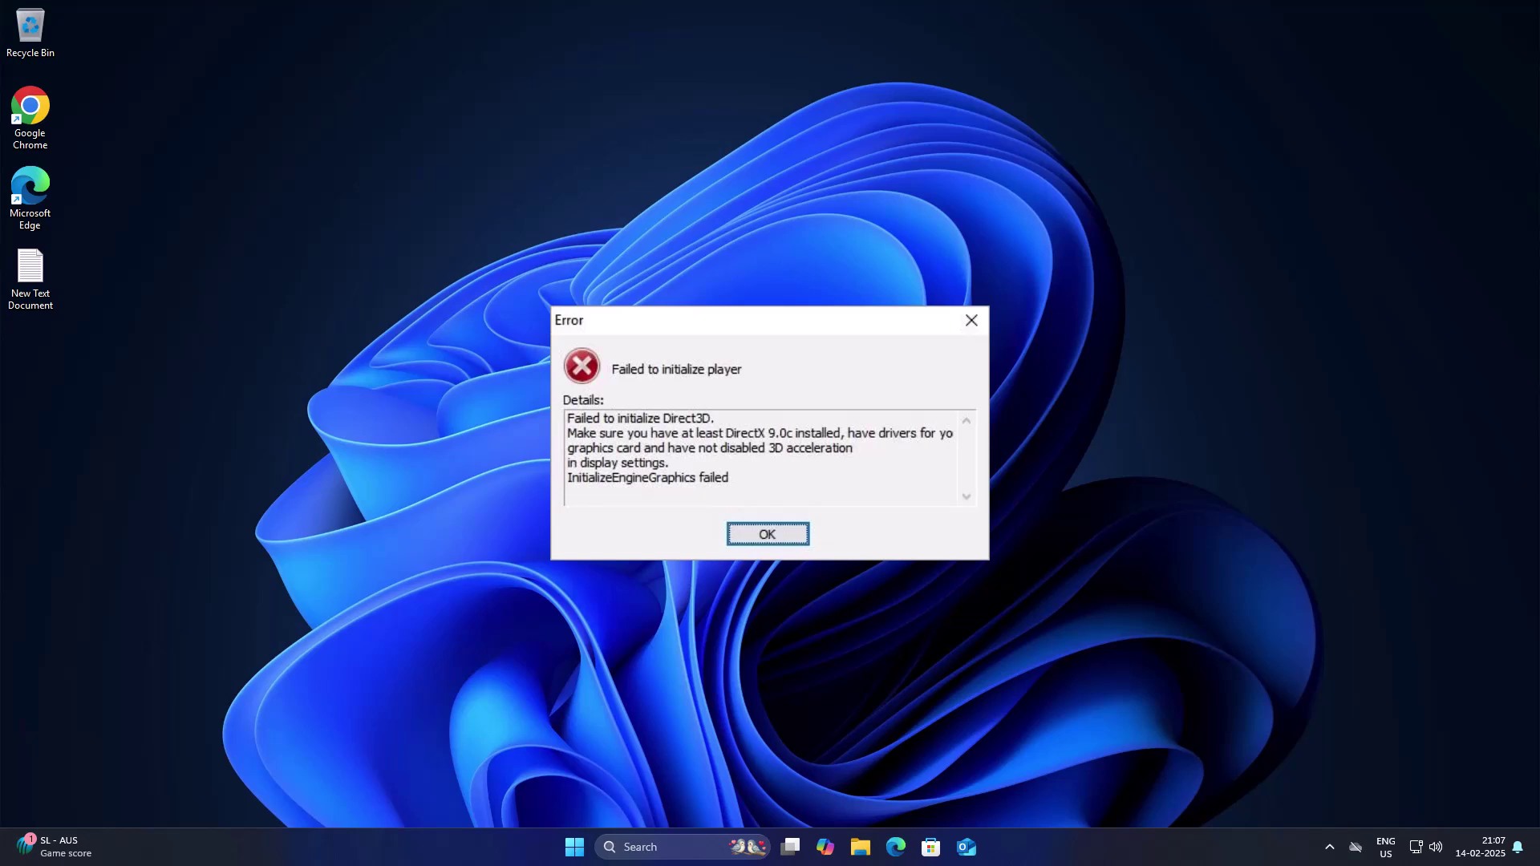
Step: Close the 'Failed to initialize player' Direct3D error dialog
key("Return")
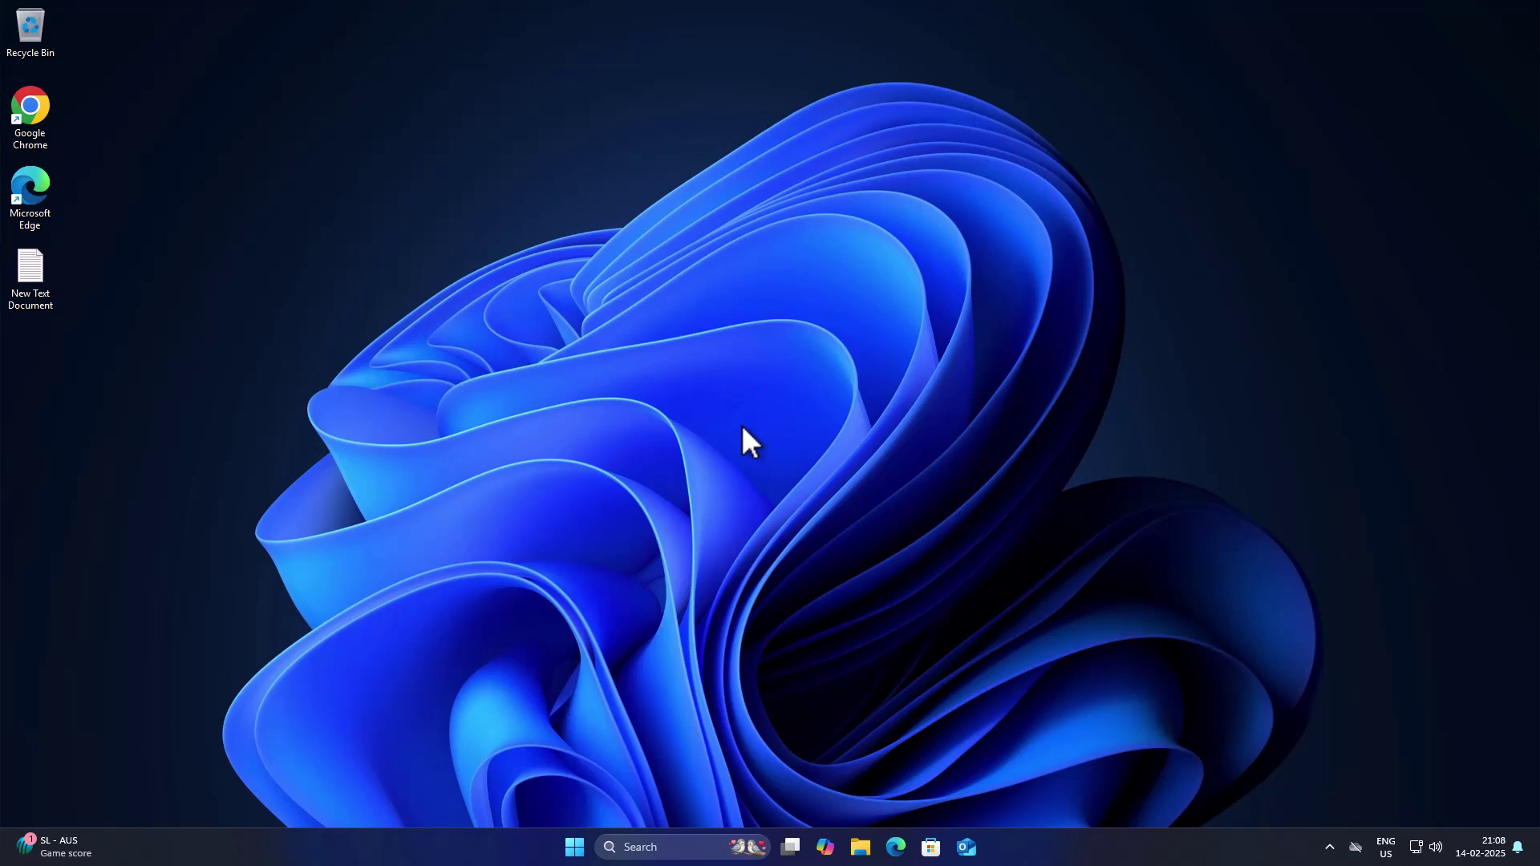
Step: Run dxdiag from the Run dialog, confirm it reports DirectX 12, then exit the tool
left_click(680, 846)
type("run")
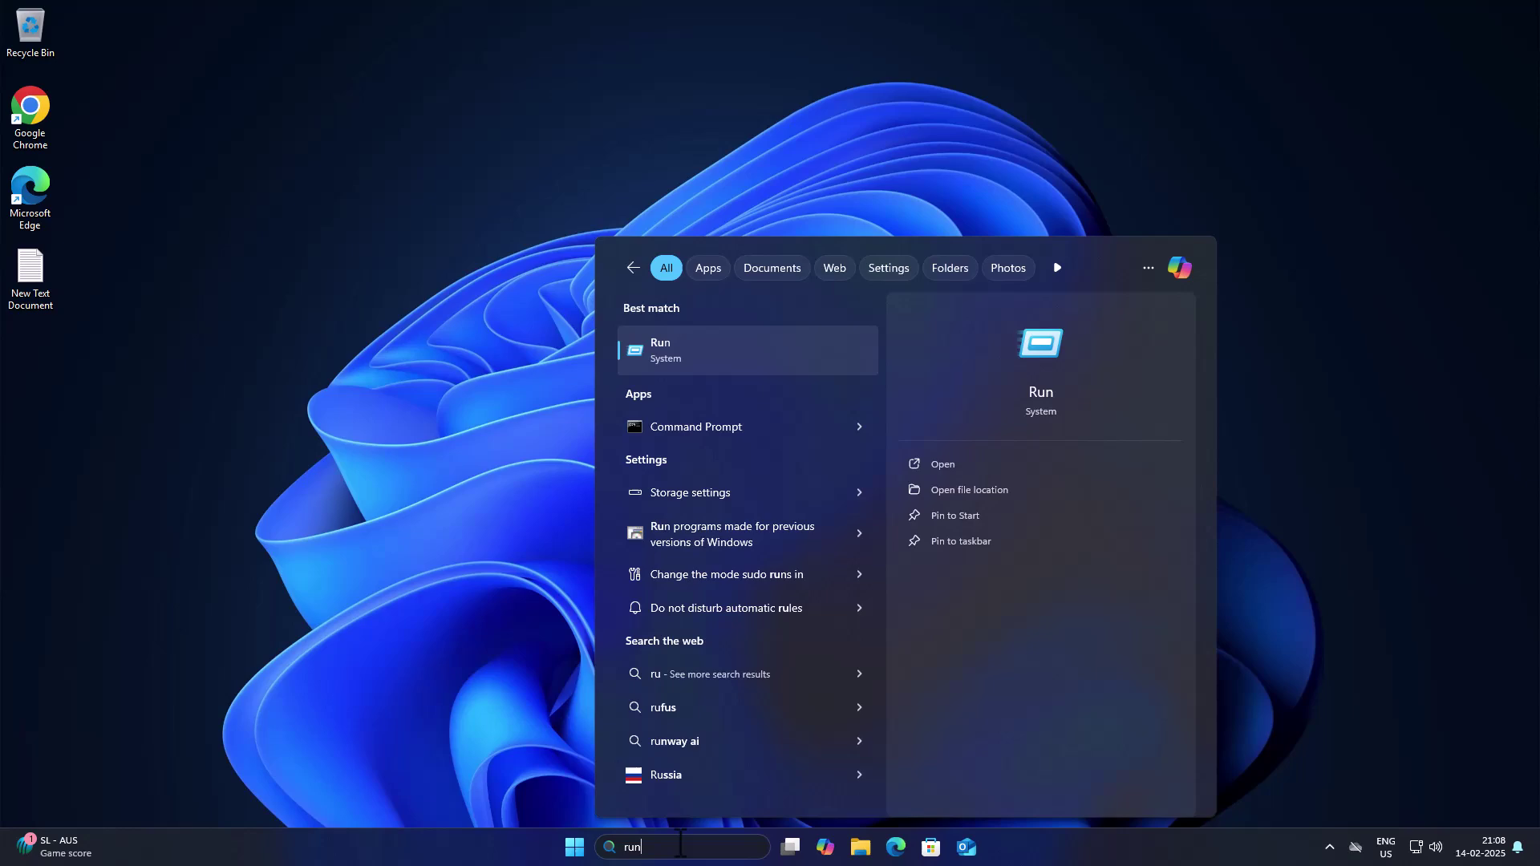
left_click(686, 353)
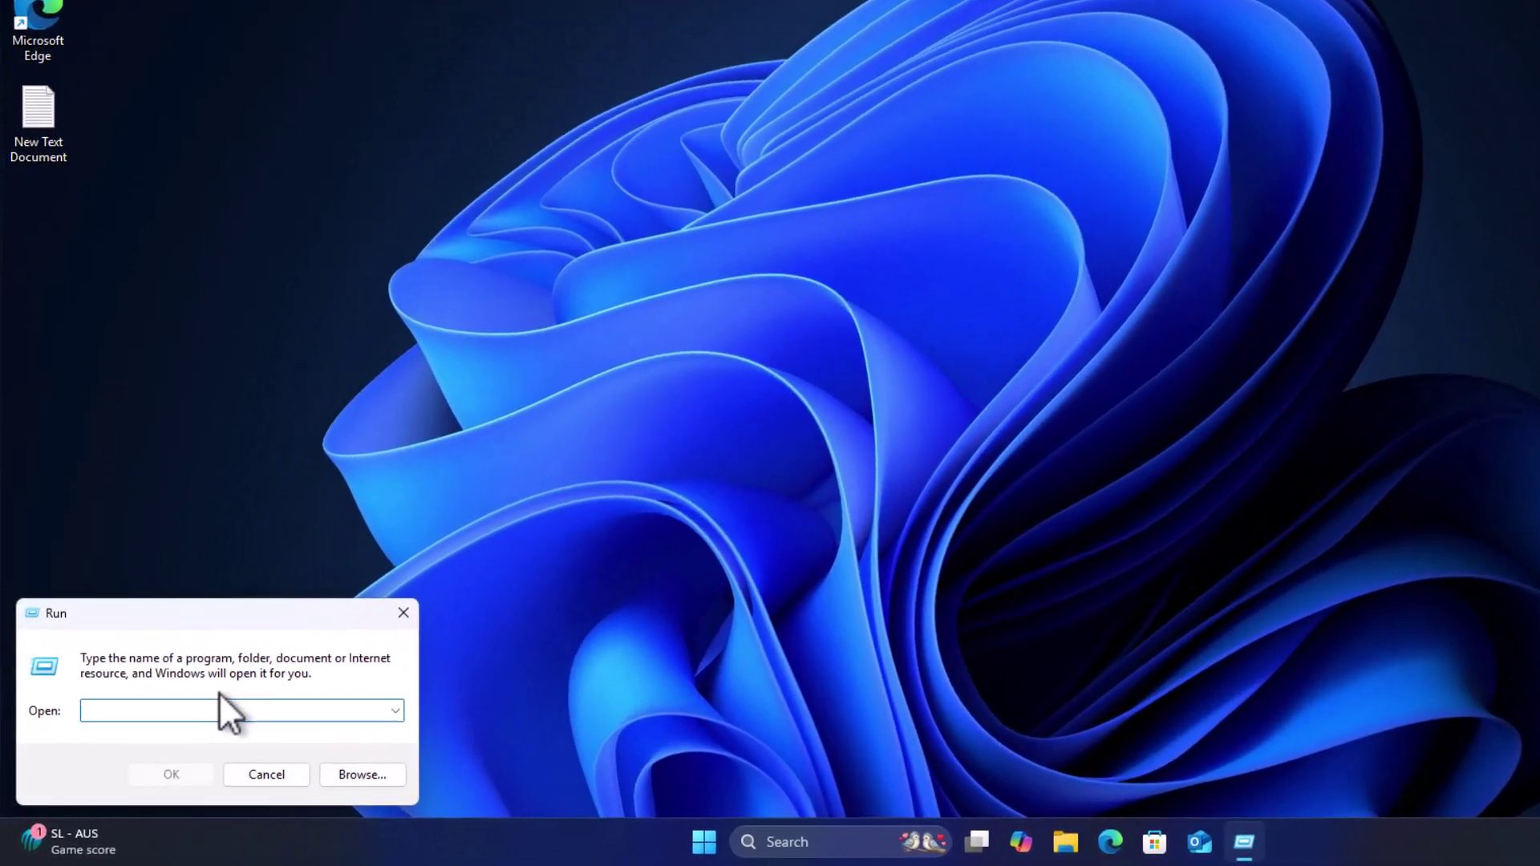
type("di")
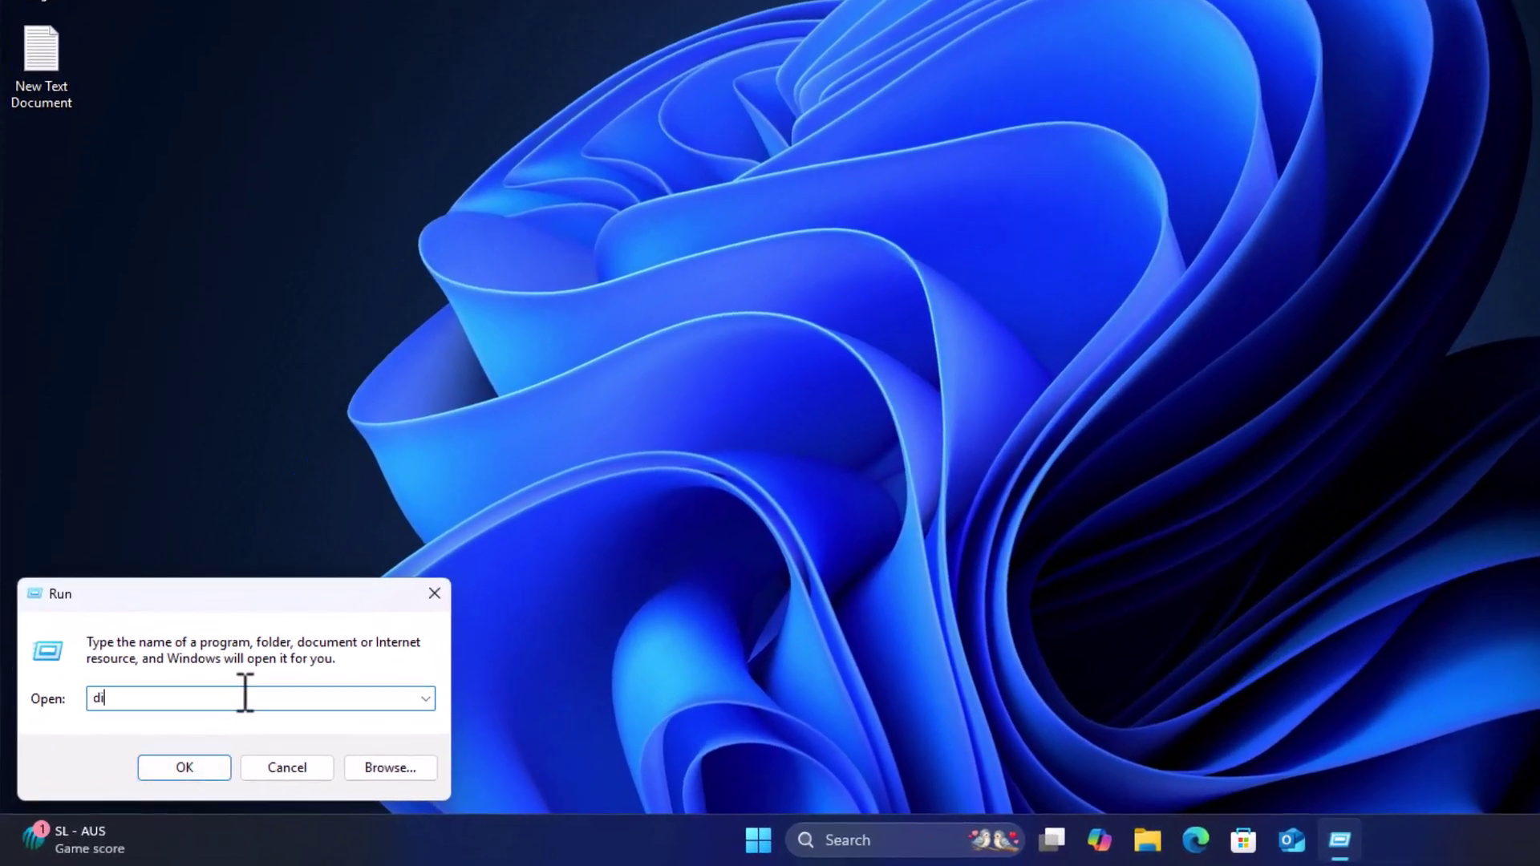
key("BackSpace")
key("BackSpace")
type("dxdiag")
key("Return")
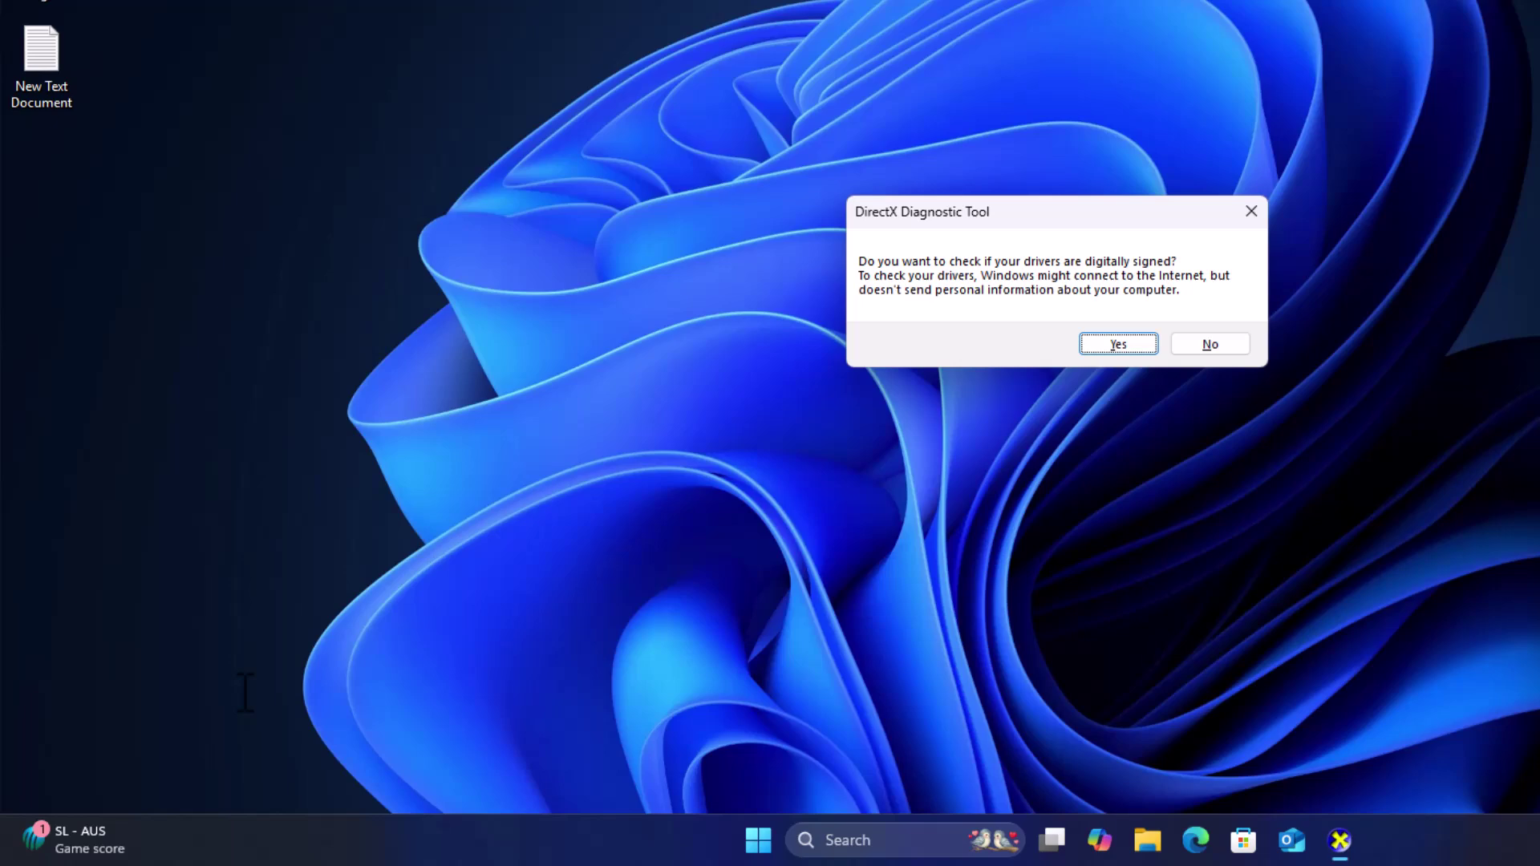
left_click(1143, 345)
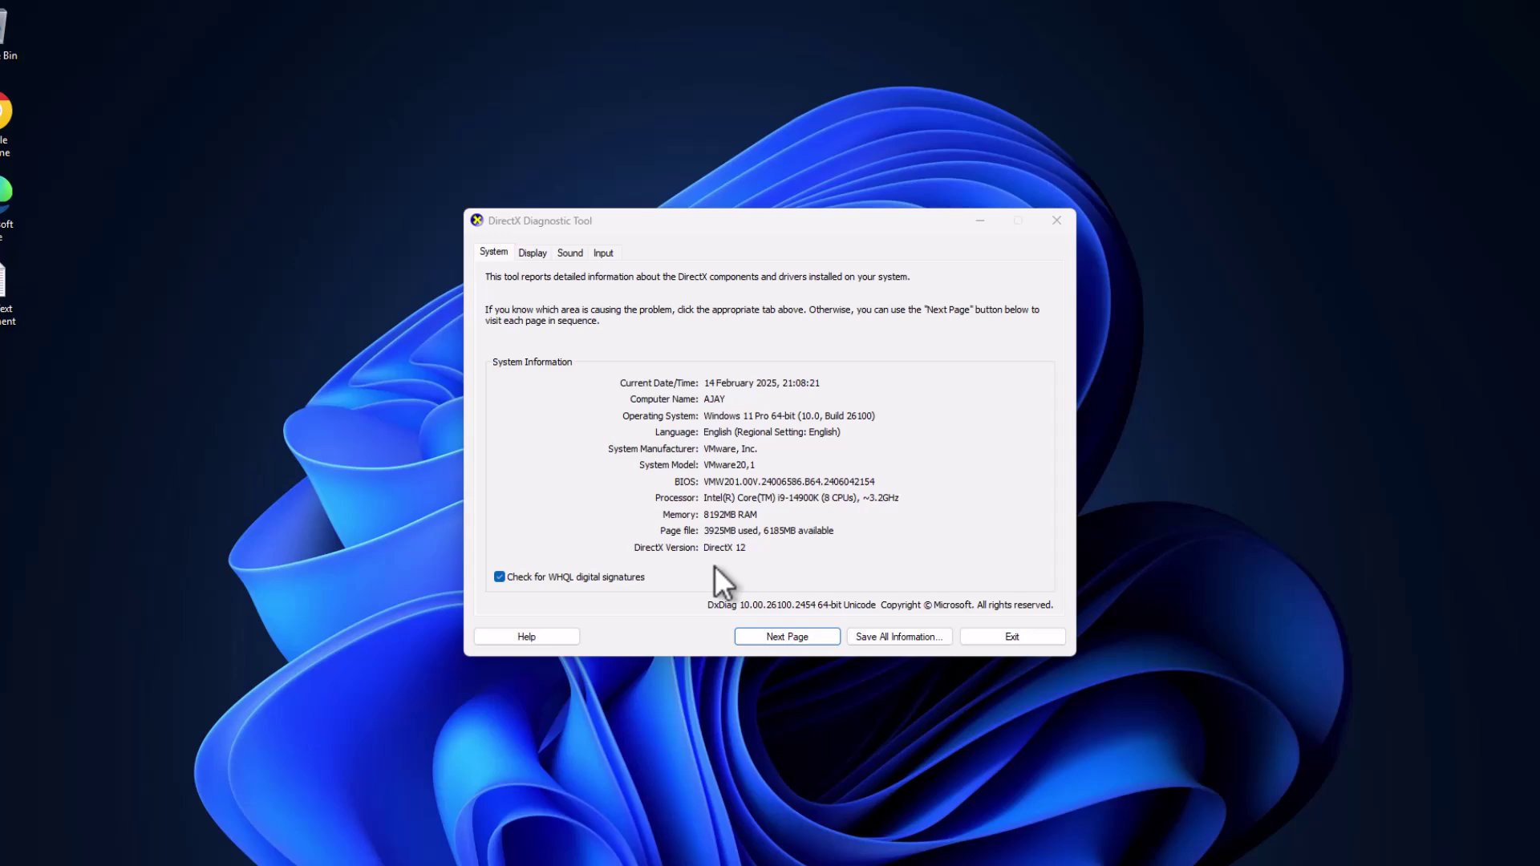
left_click(991, 637)
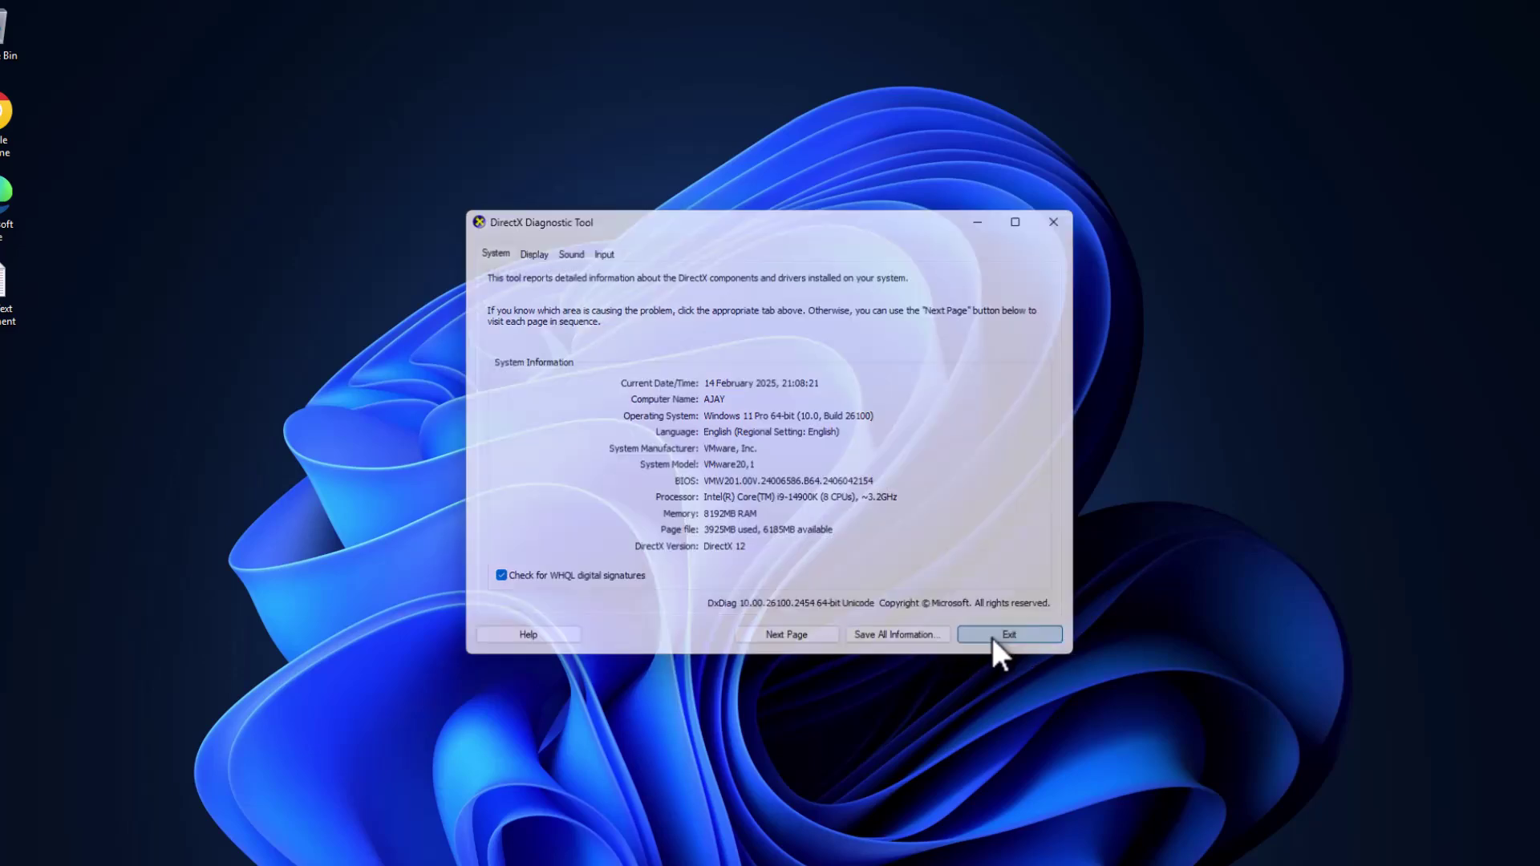
Step: In Chrome, search 'directx download' and open Microsoft's DirectX End-User Runtime Web Installer page
double_click(10, 147)
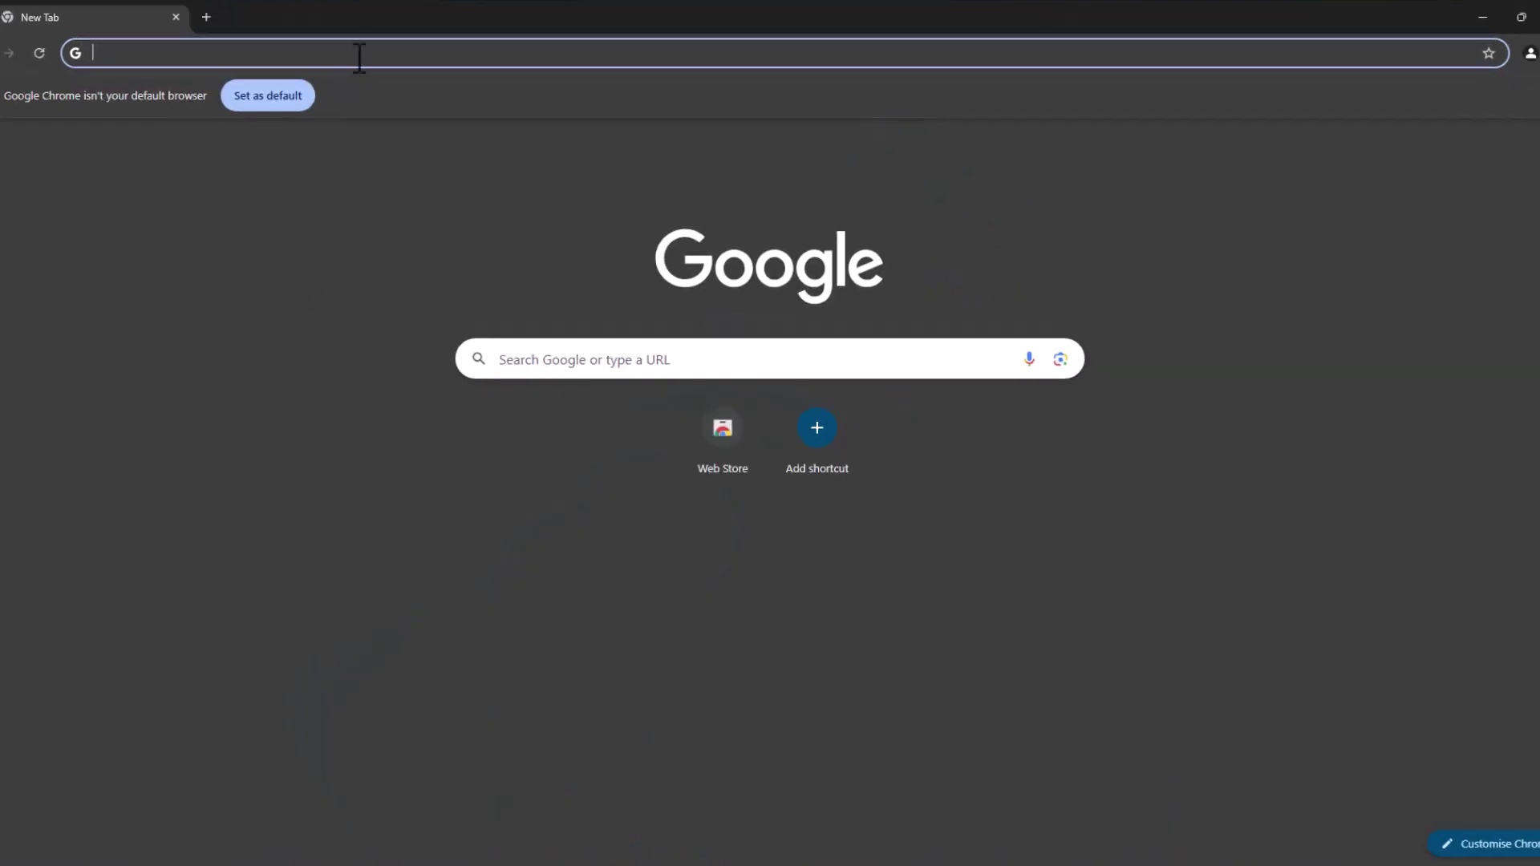
left_click(362, 62)
type("direc")
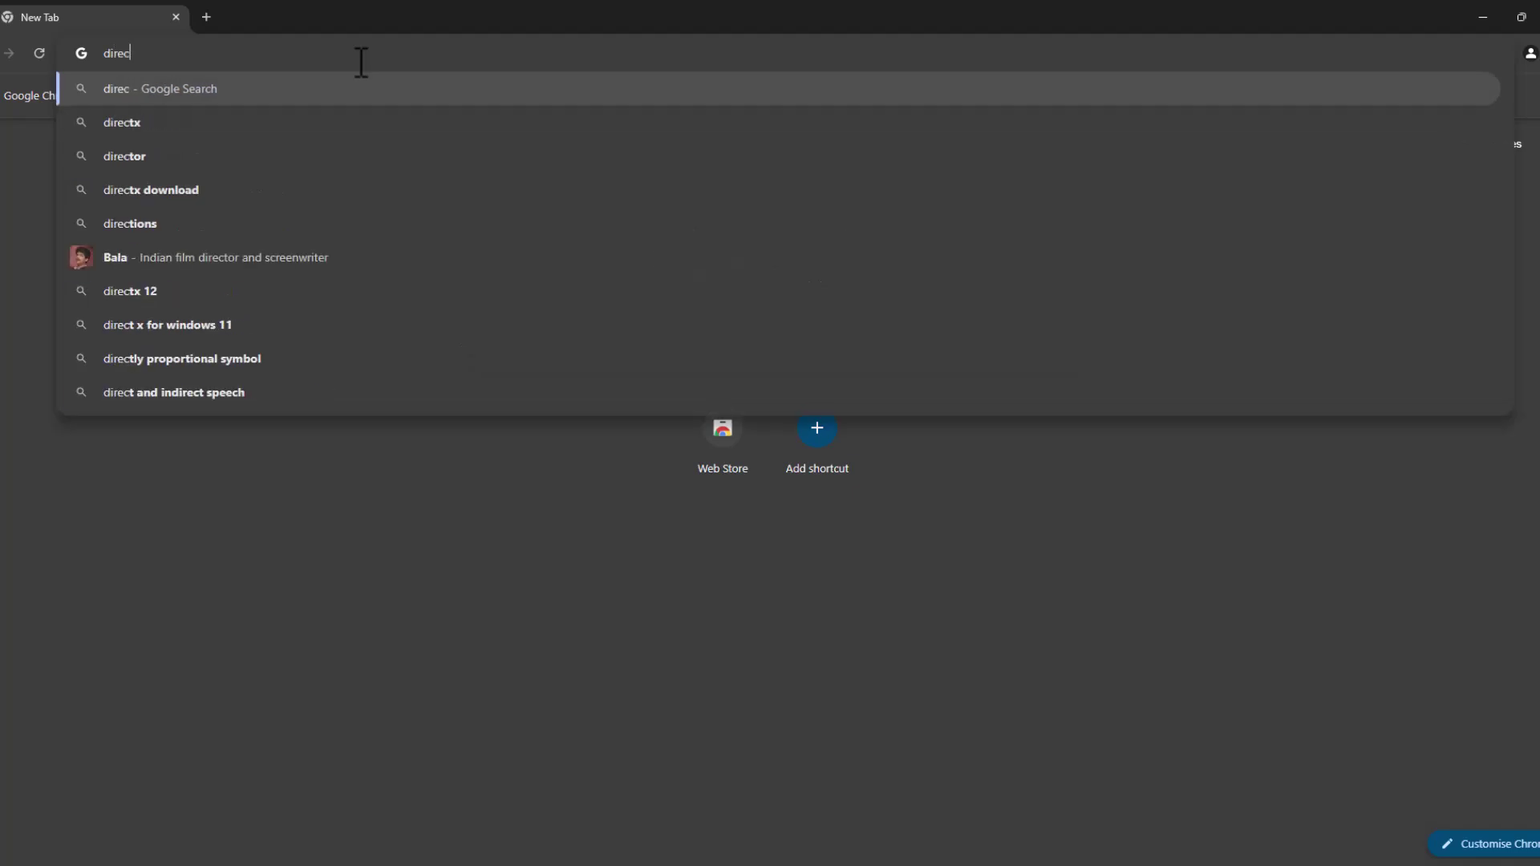
type("tx don")
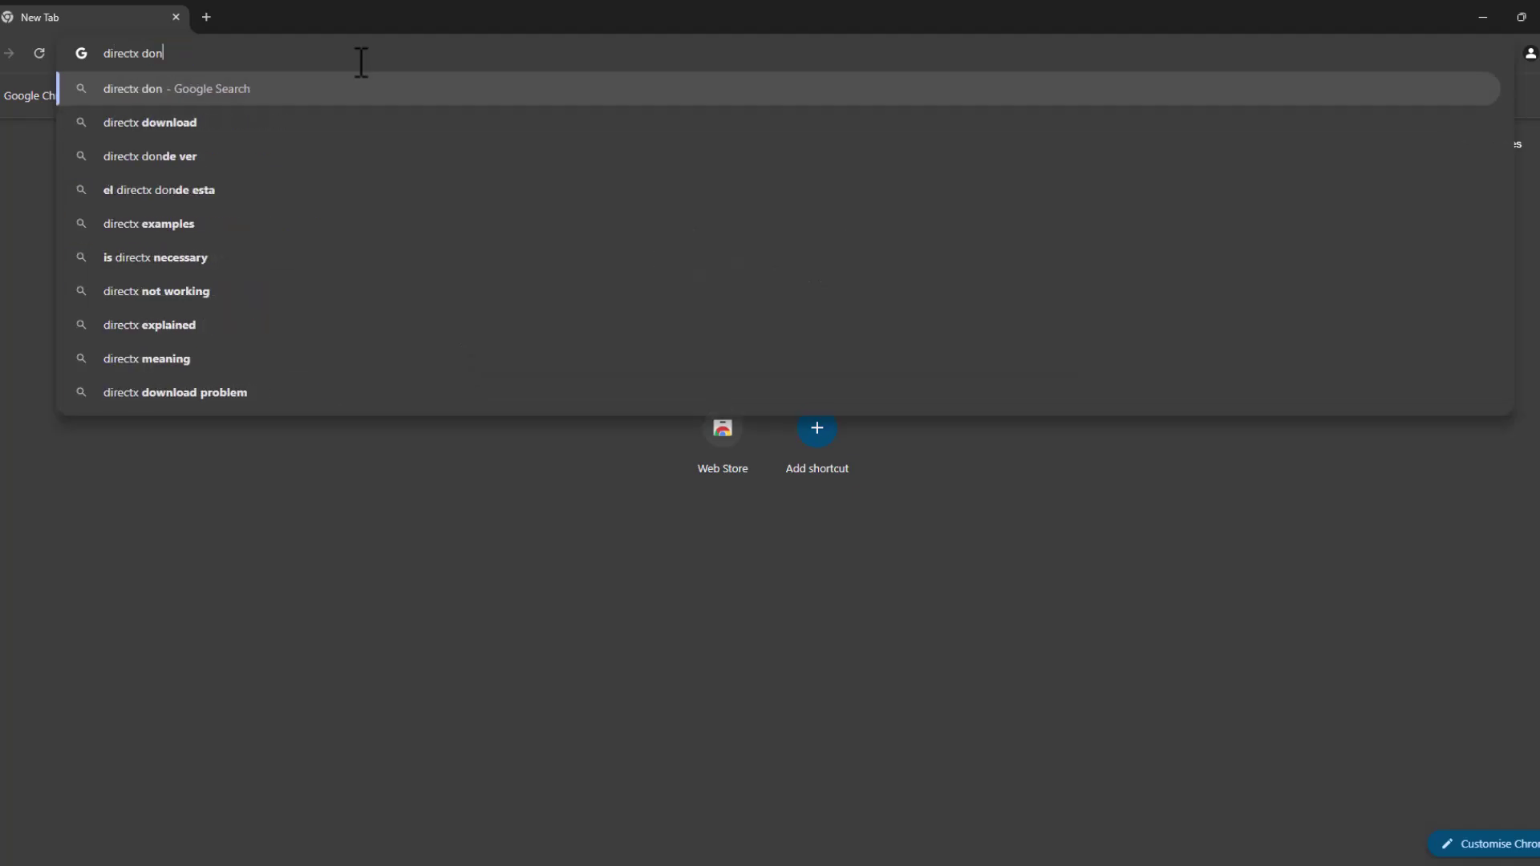
left_click(362, 122)
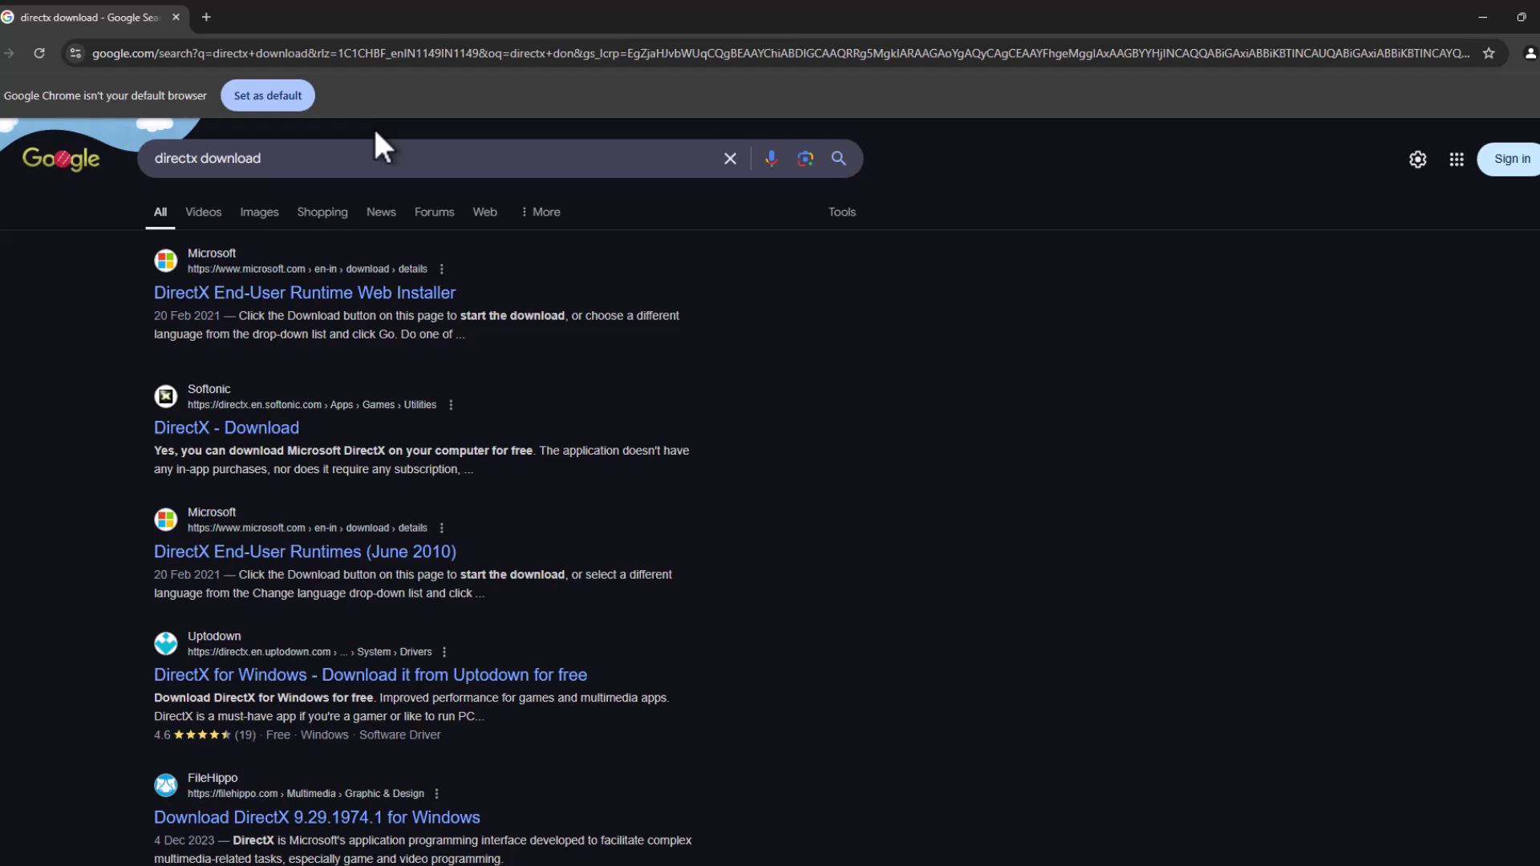
left_click(366, 292)
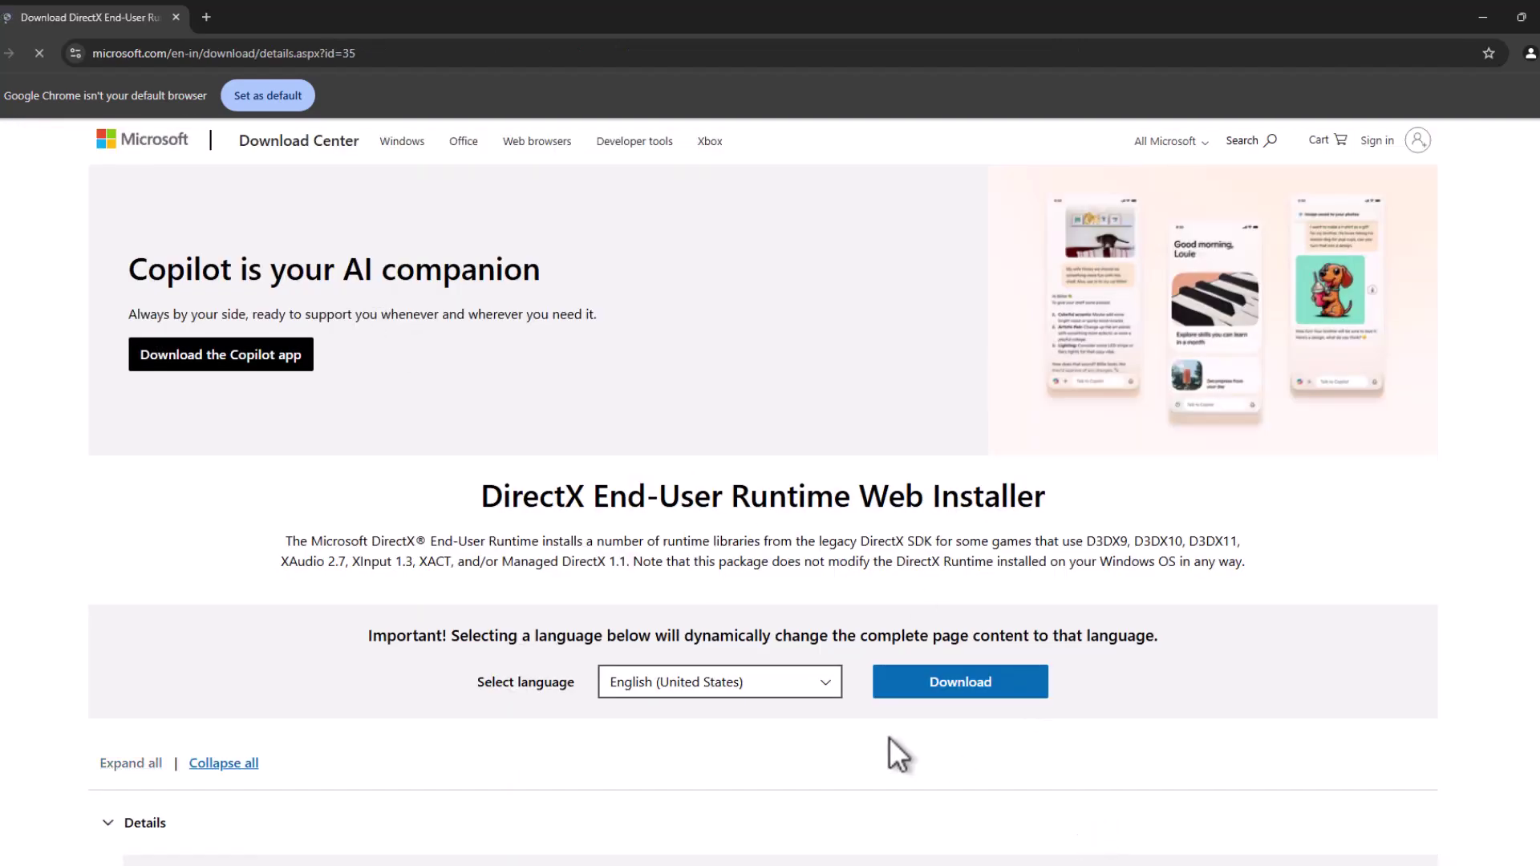
Step: Download dxwebsetup.exe, then minimize Chrome to reveal the desktop
left_click(802, 683)
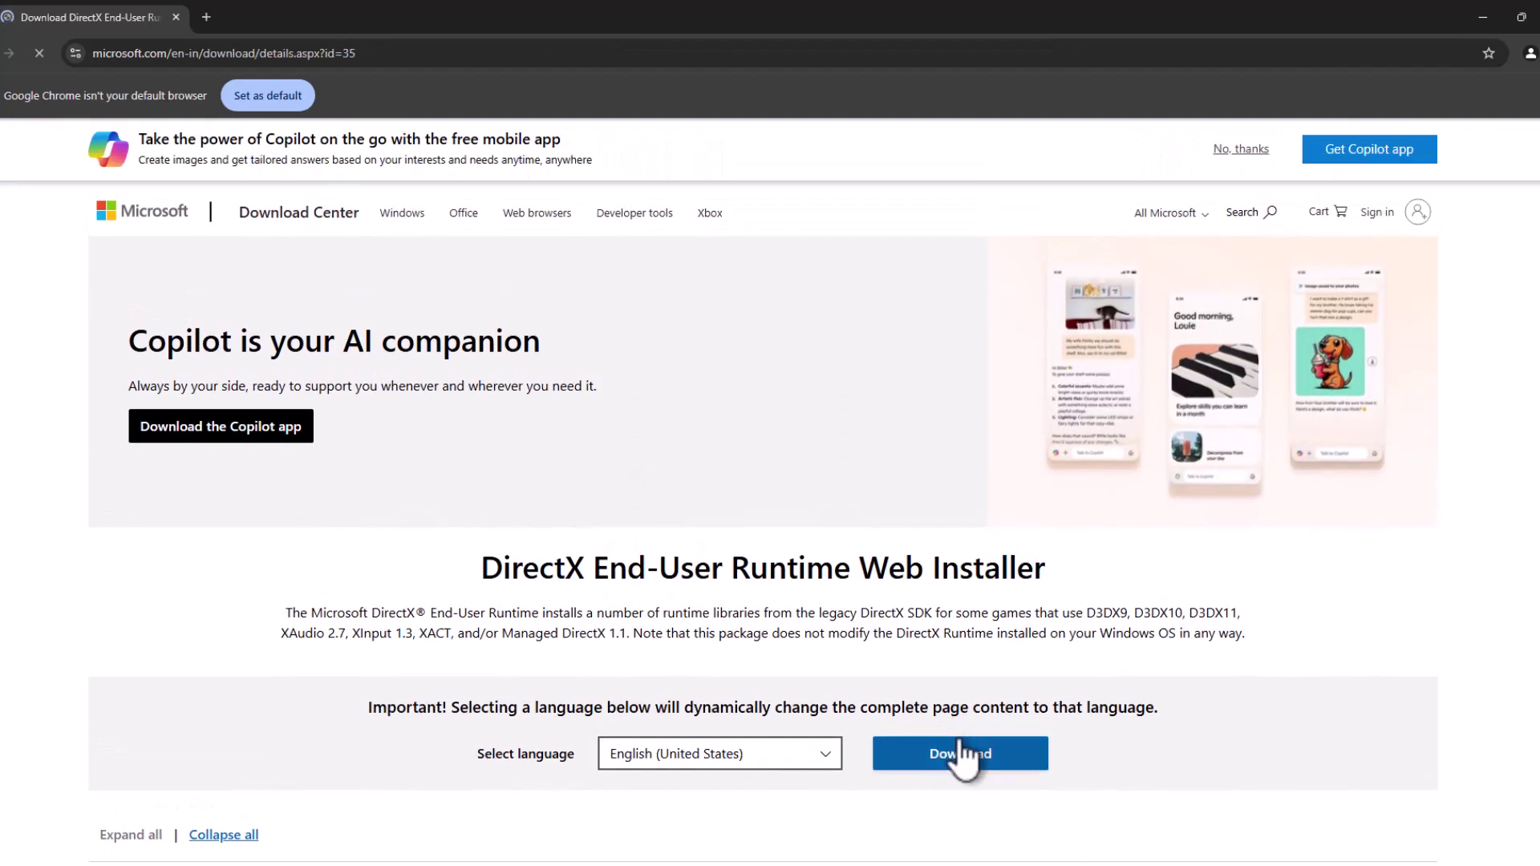
left_click(971, 754)
scroll(1358, 349, "down", 2)
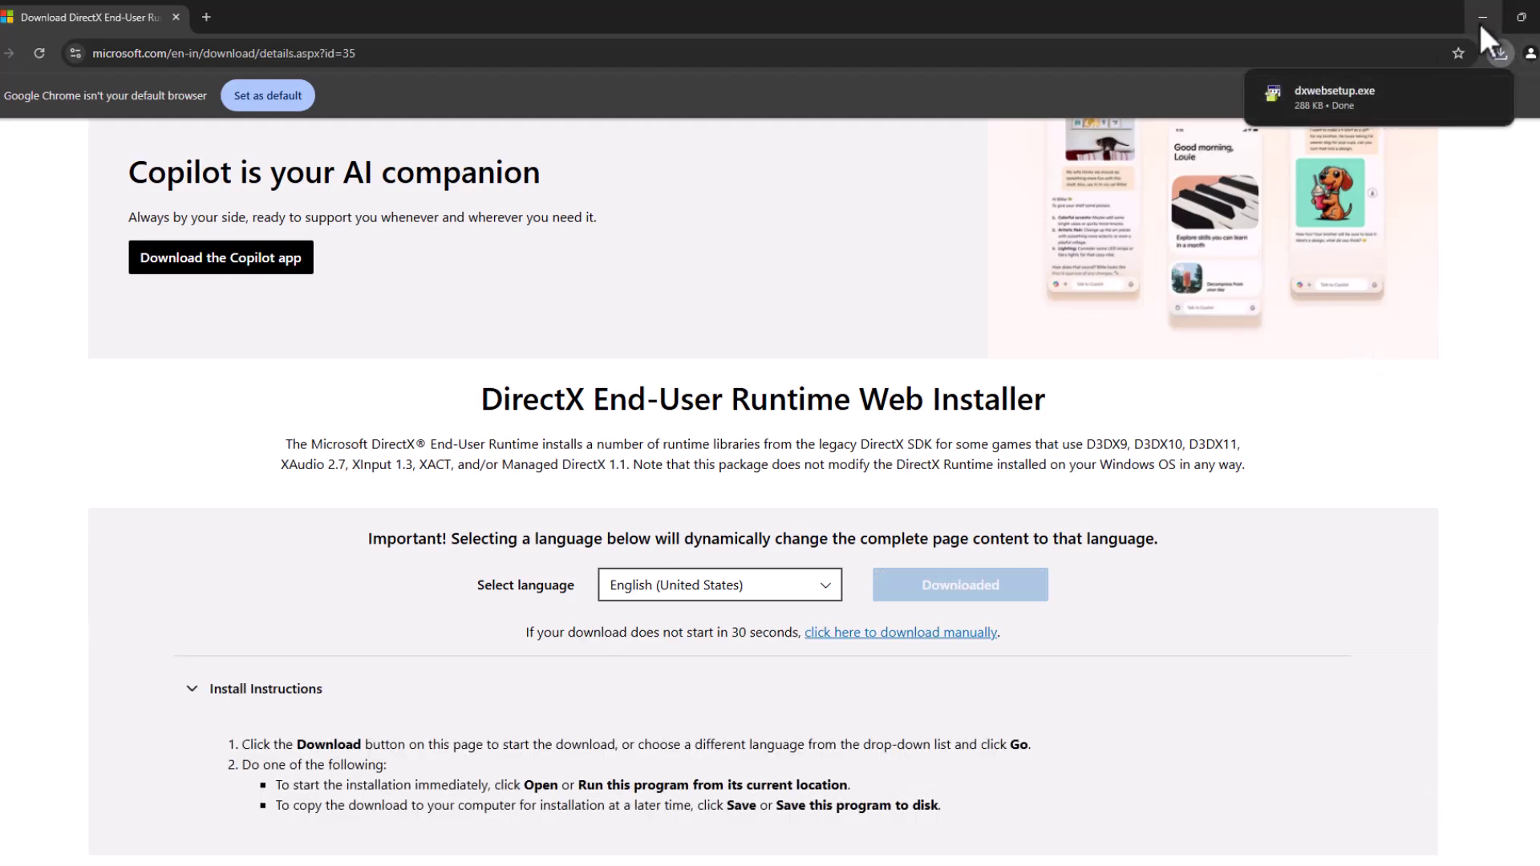
left_click_drag(1479, 21, 950, 401)
key("super+d")
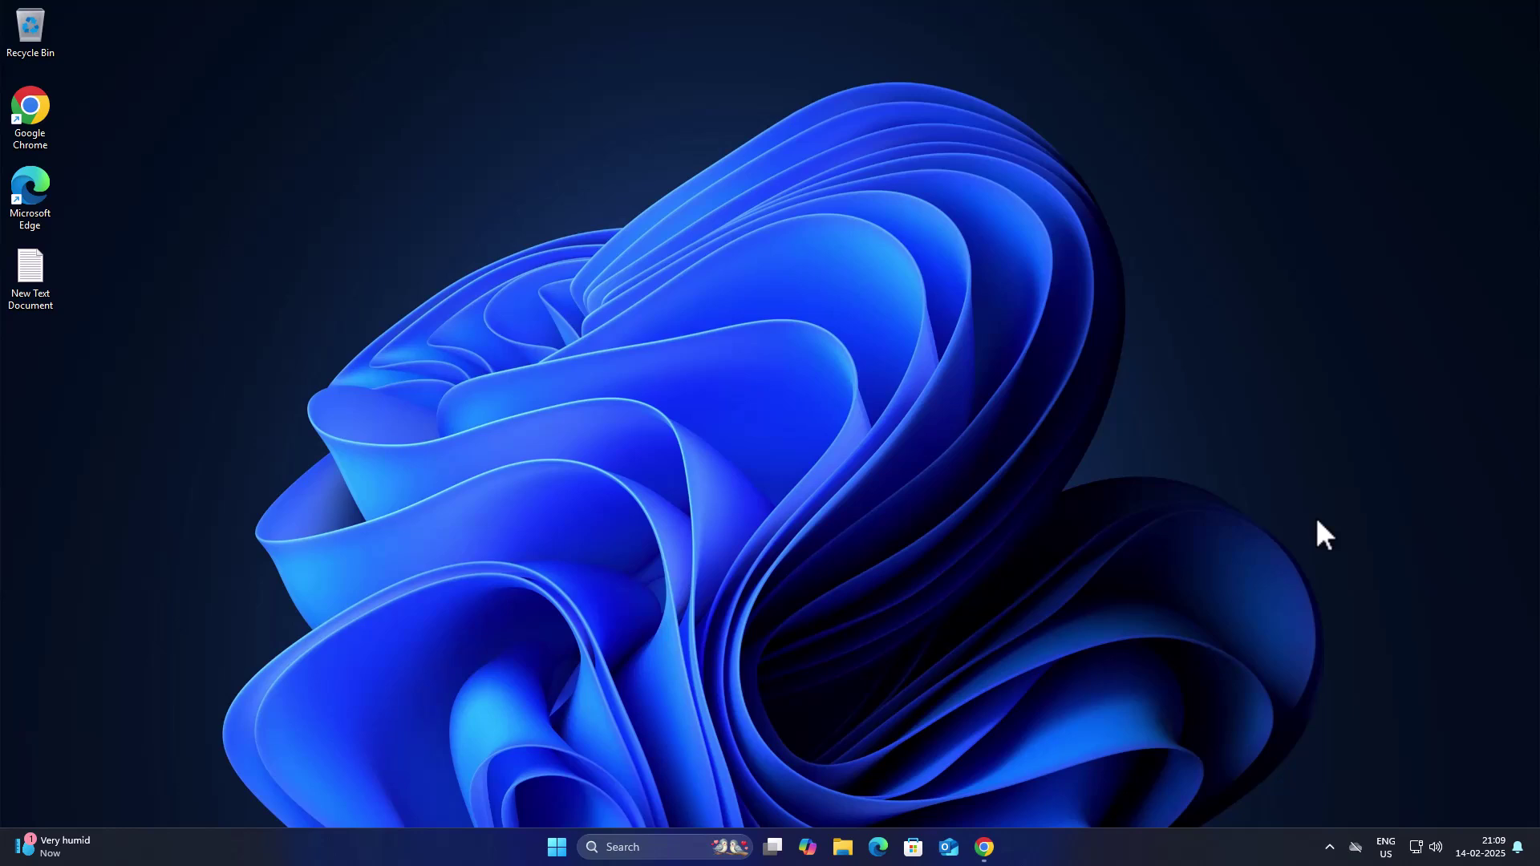
Step: Open Device Manager and expand Display adaptors to show the VMware SVGA 3D adapter
left_click(619, 847)
type("device Manager")
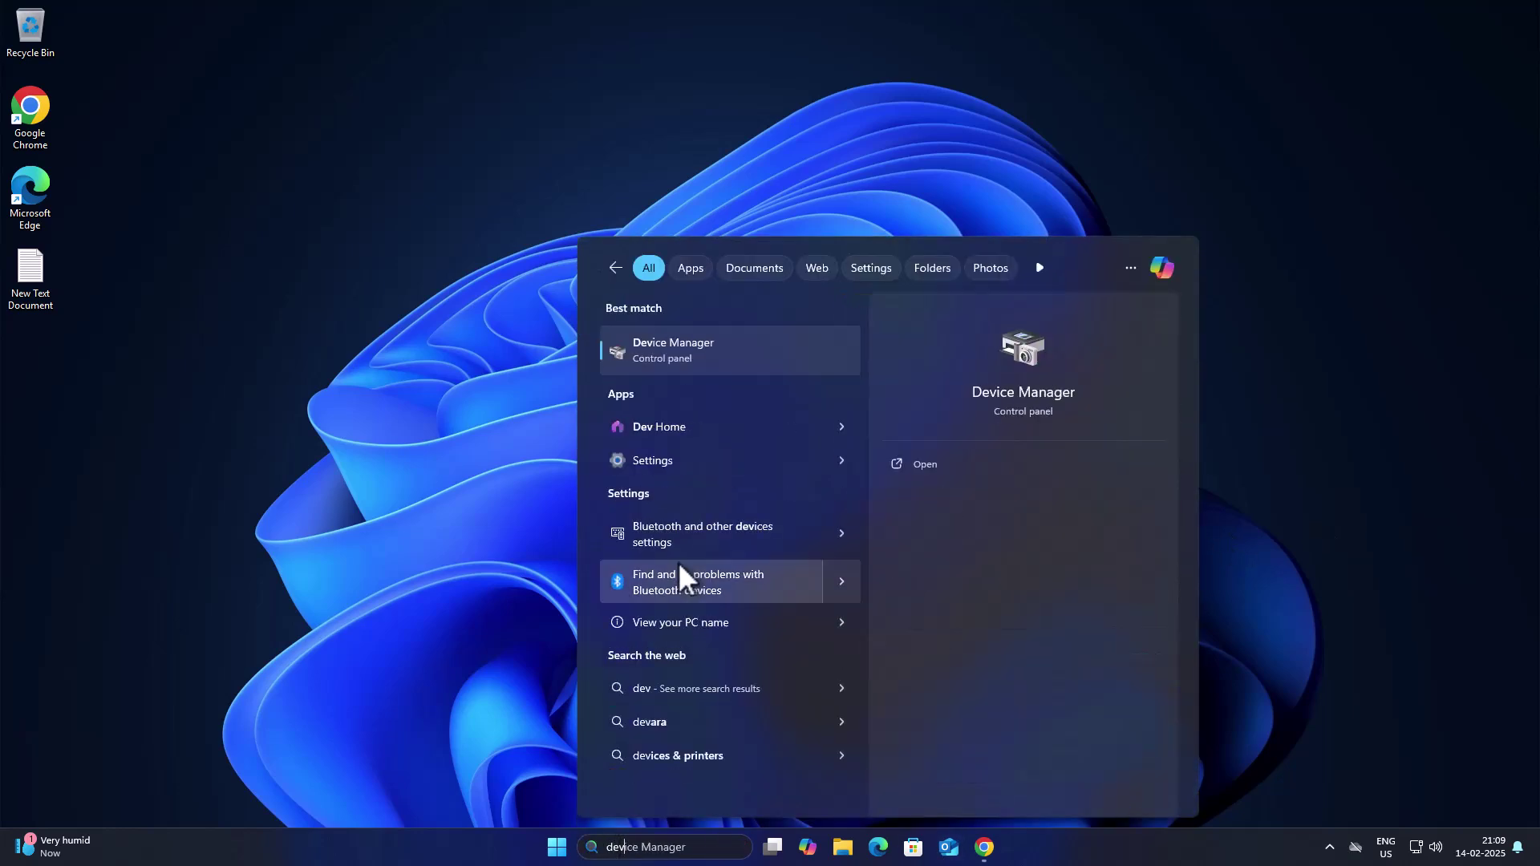
left_click(677, 349)
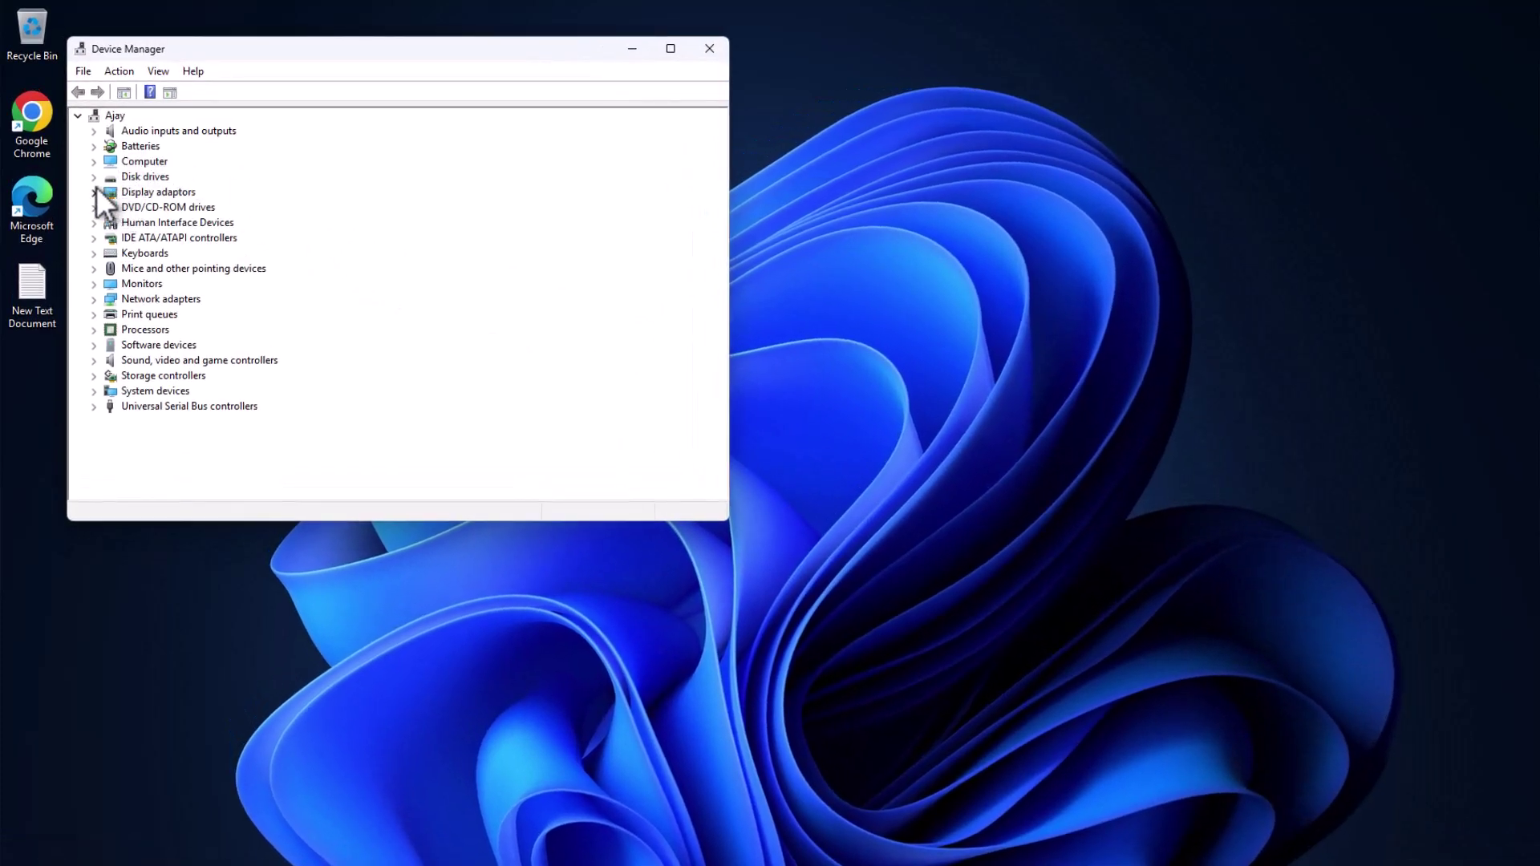
left_click(95, 192)
left_click(126, 194)
left_click(157, 209)
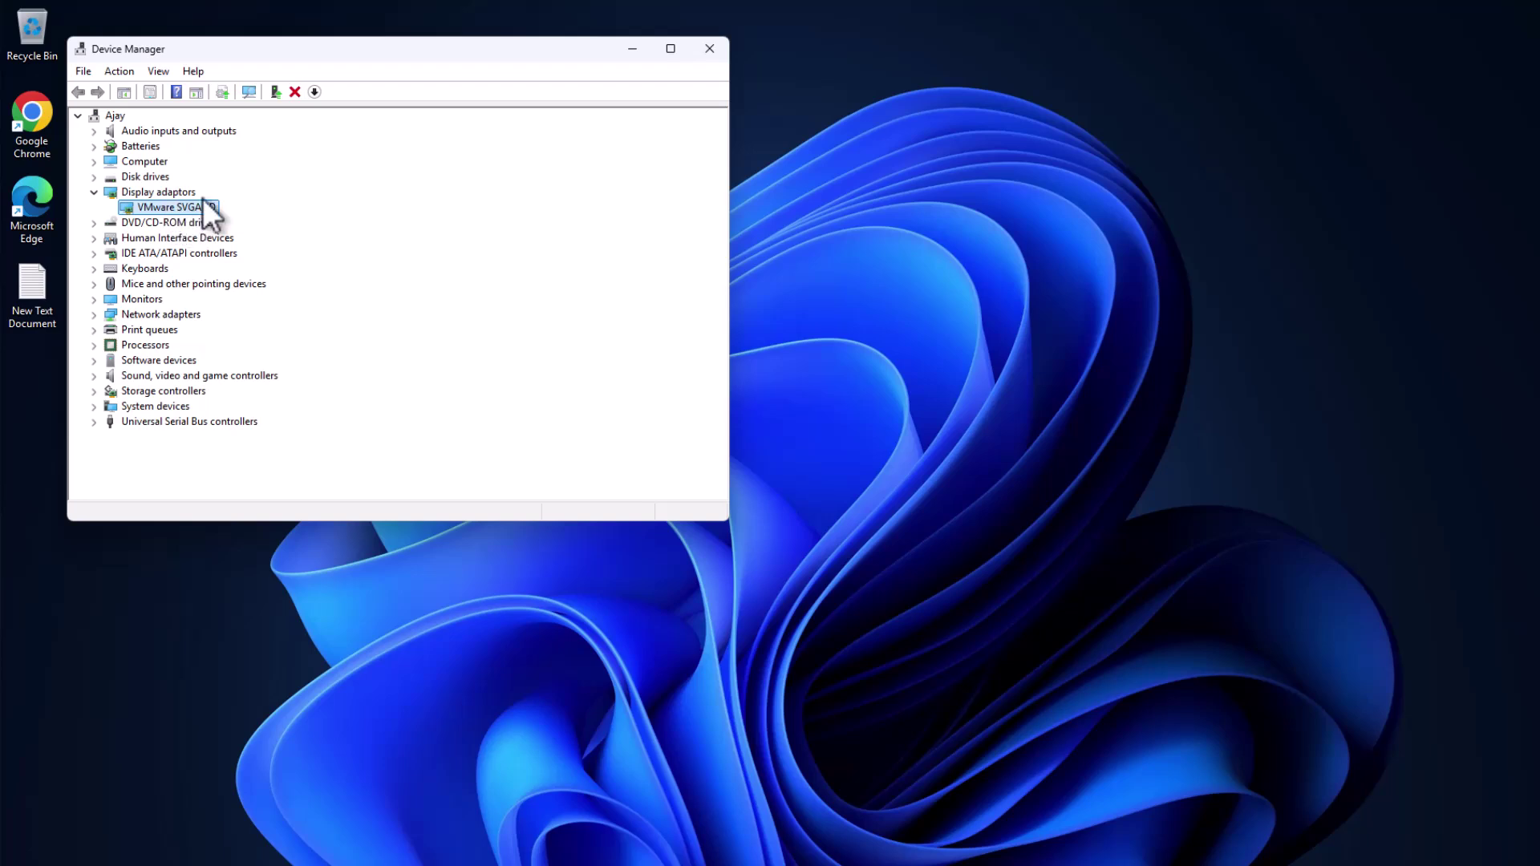
Step: Close Device Manager and open NVIDIA's official drivers page from a new-tab 'nvidia driver download' search
left_click(724, 51)
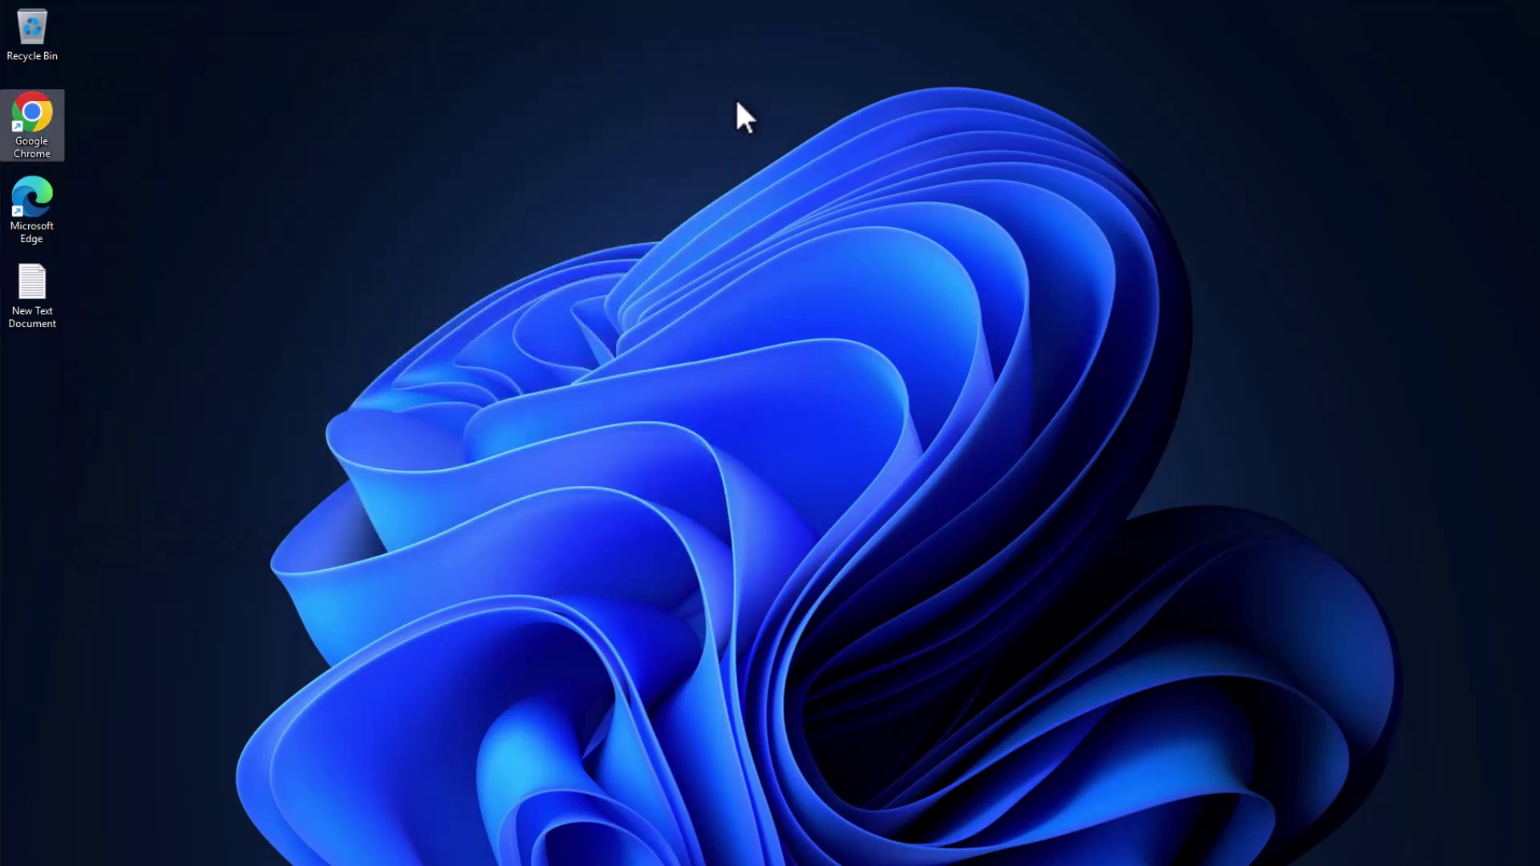
left_click(1047, 852)
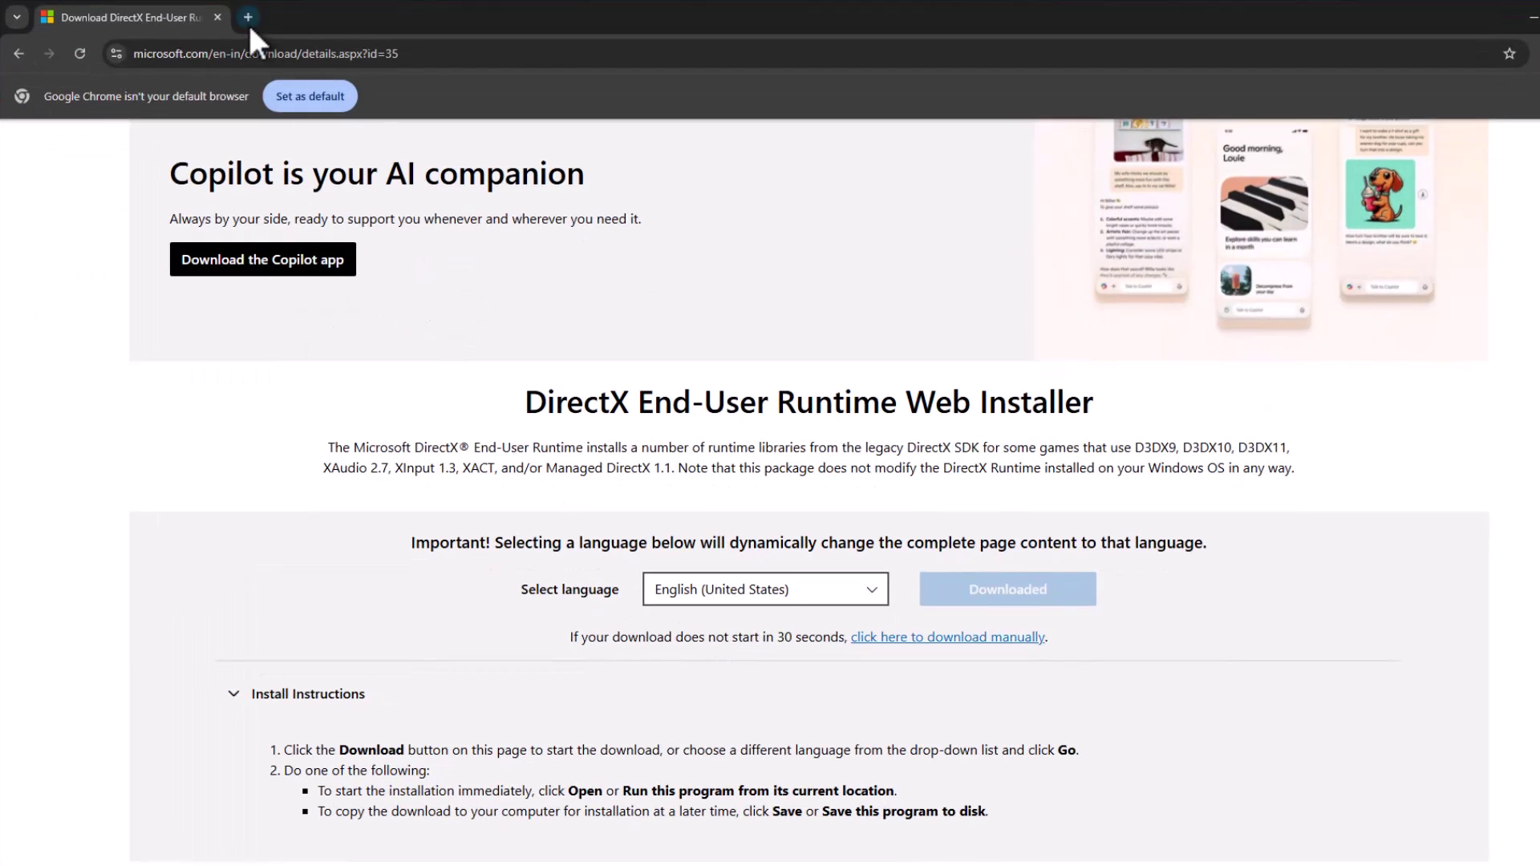
left_click(248, 18)
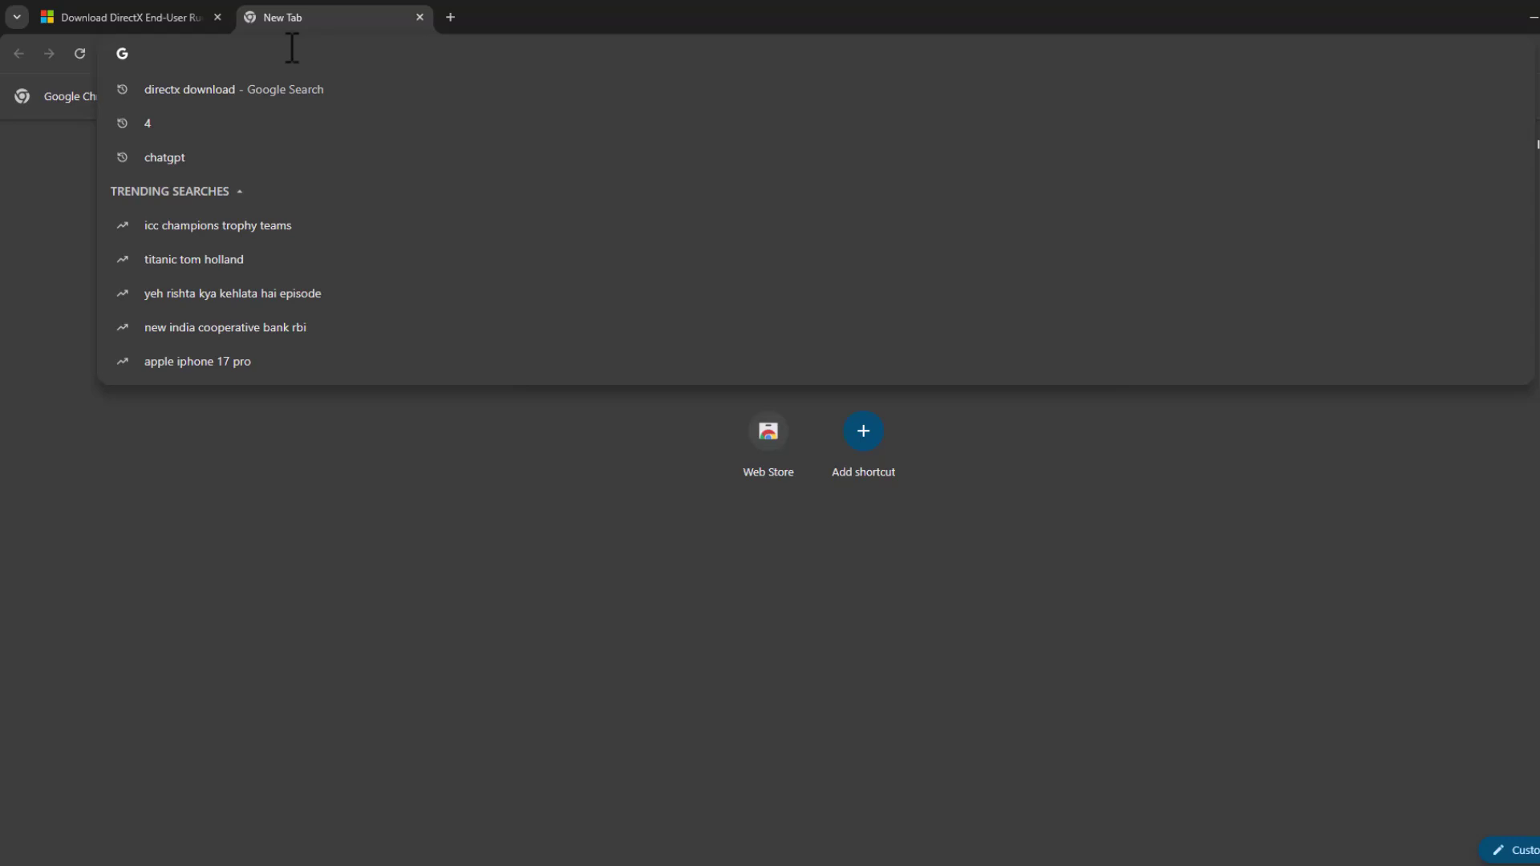
type("nv")
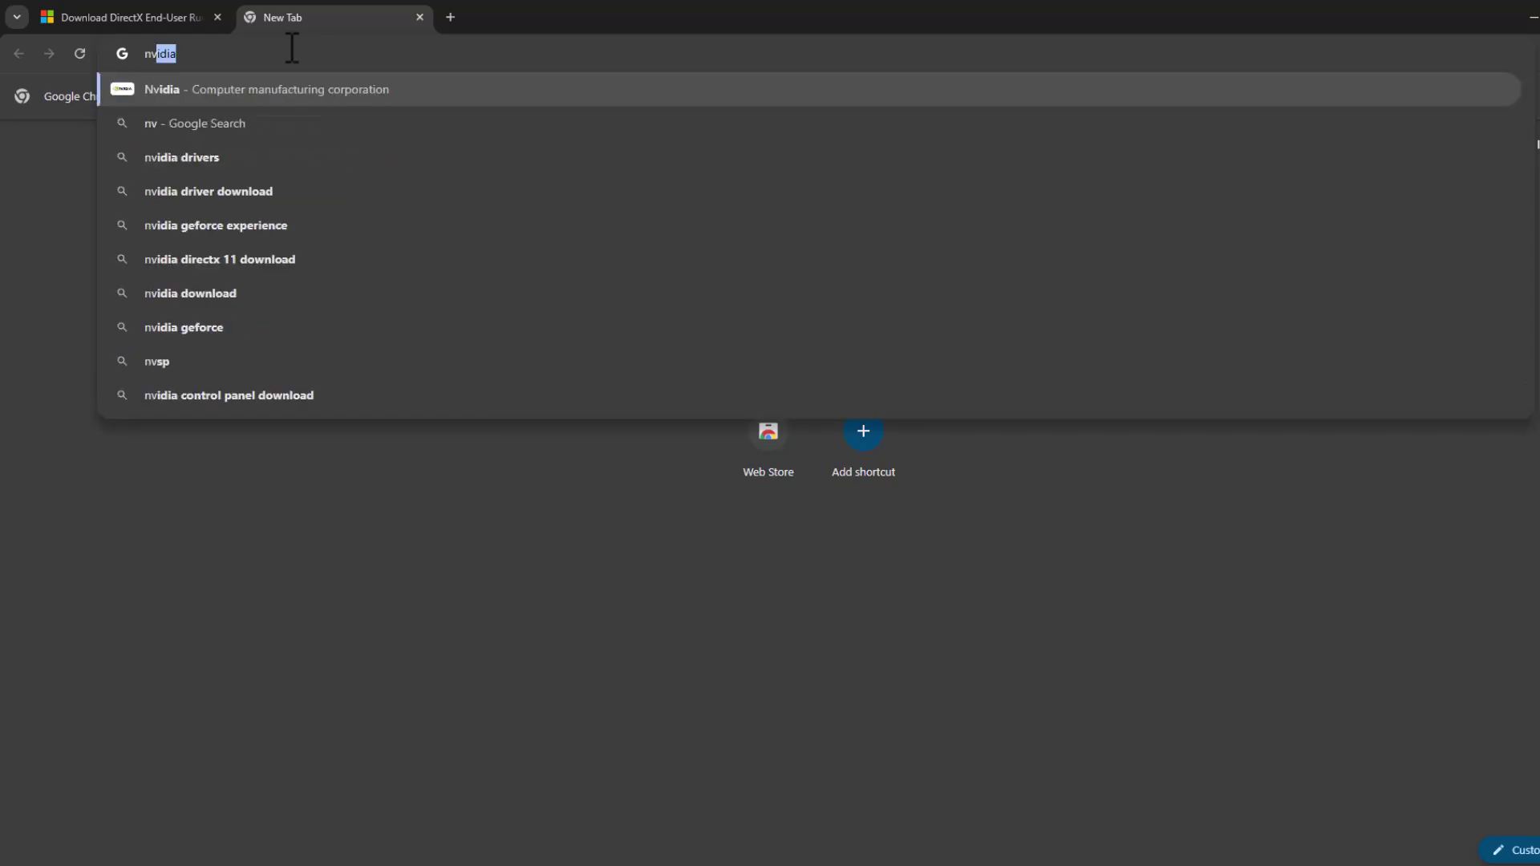
type("idia ")
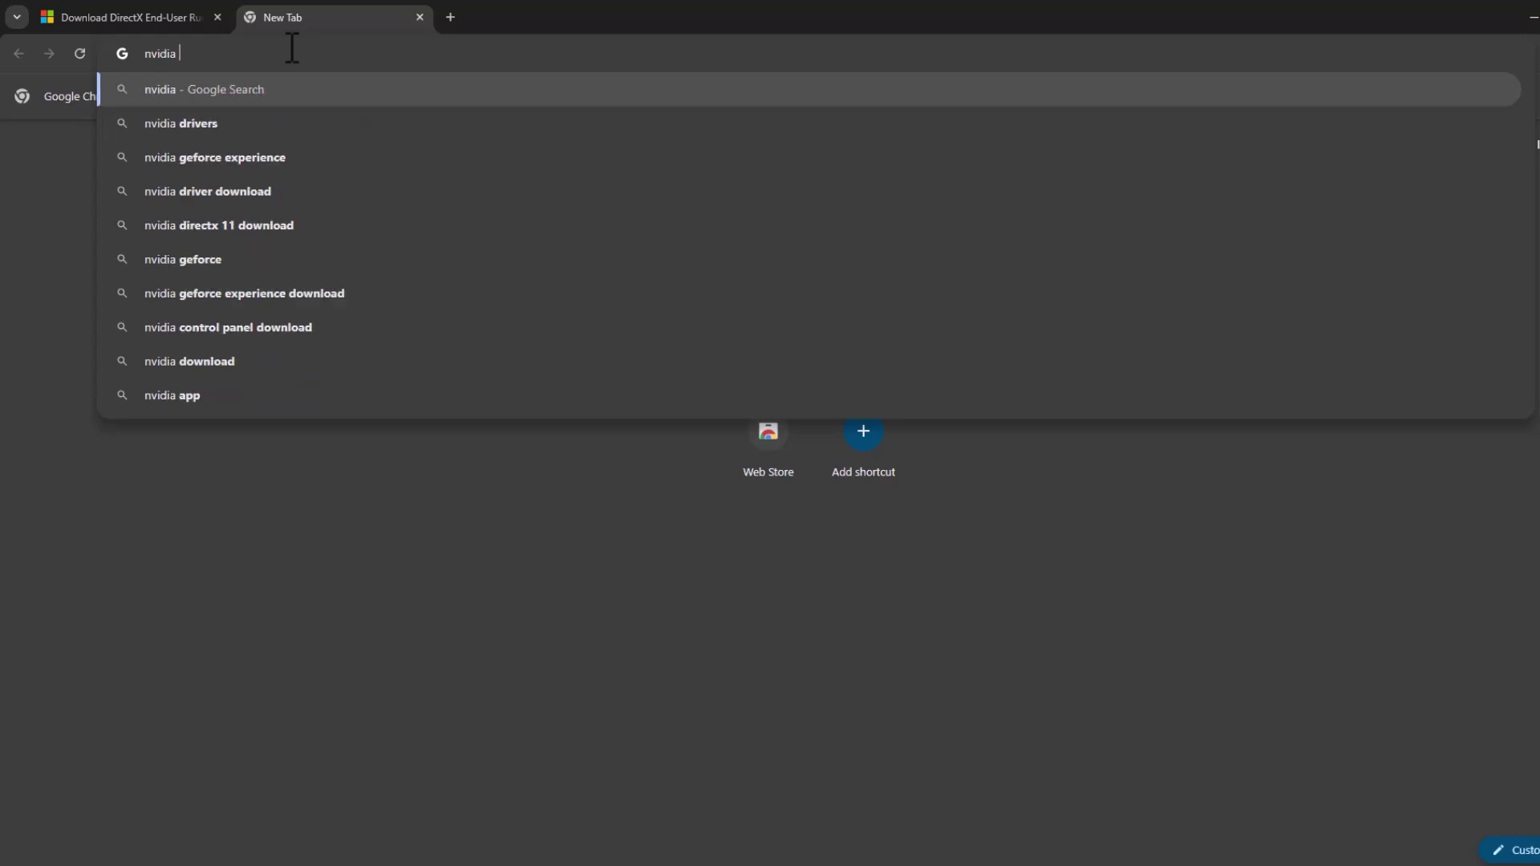
type("driver")
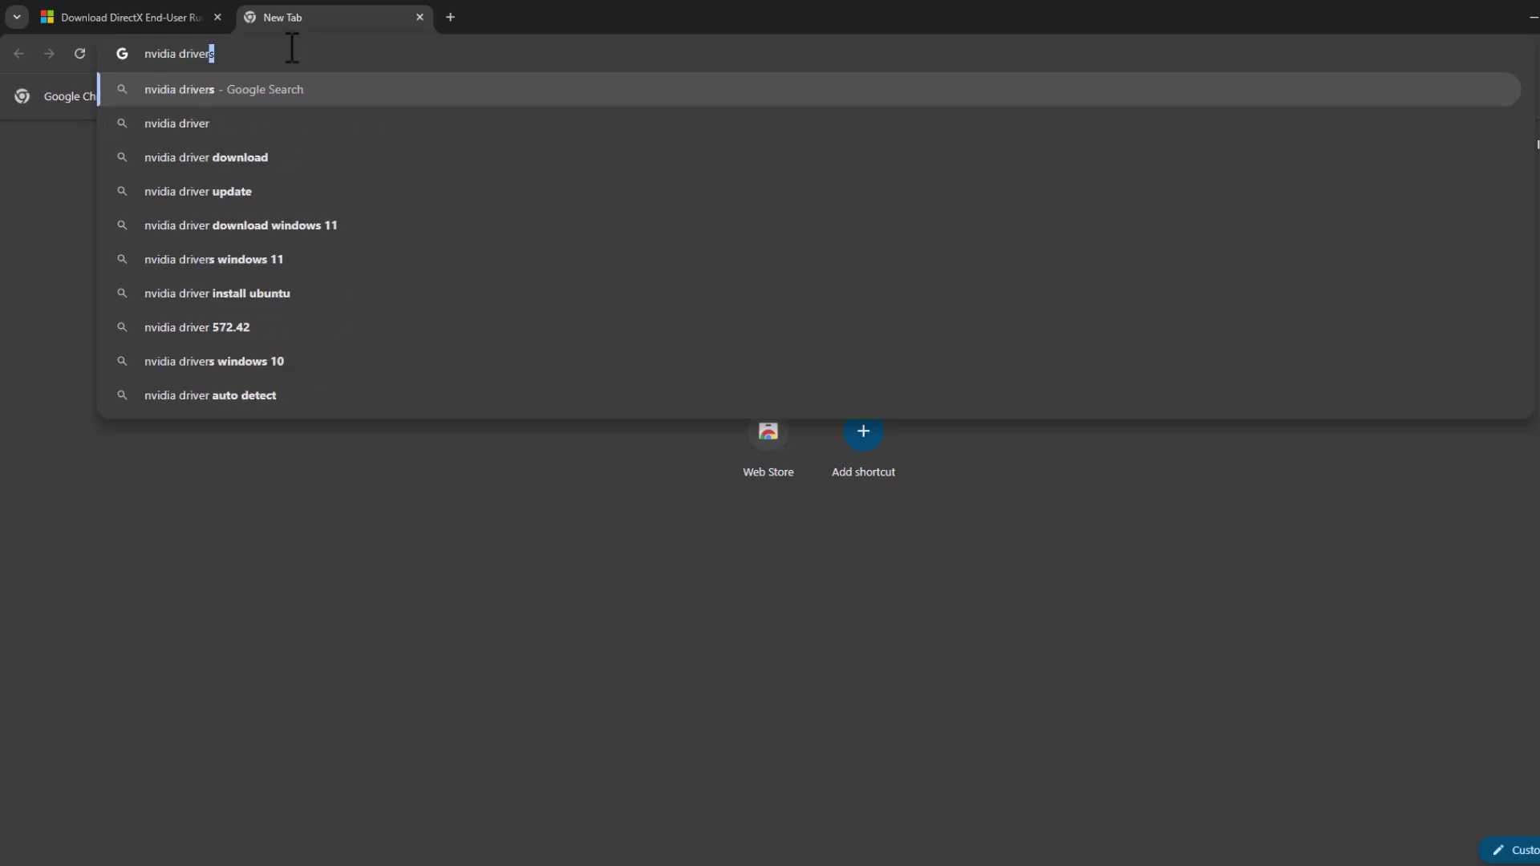
type(" download")
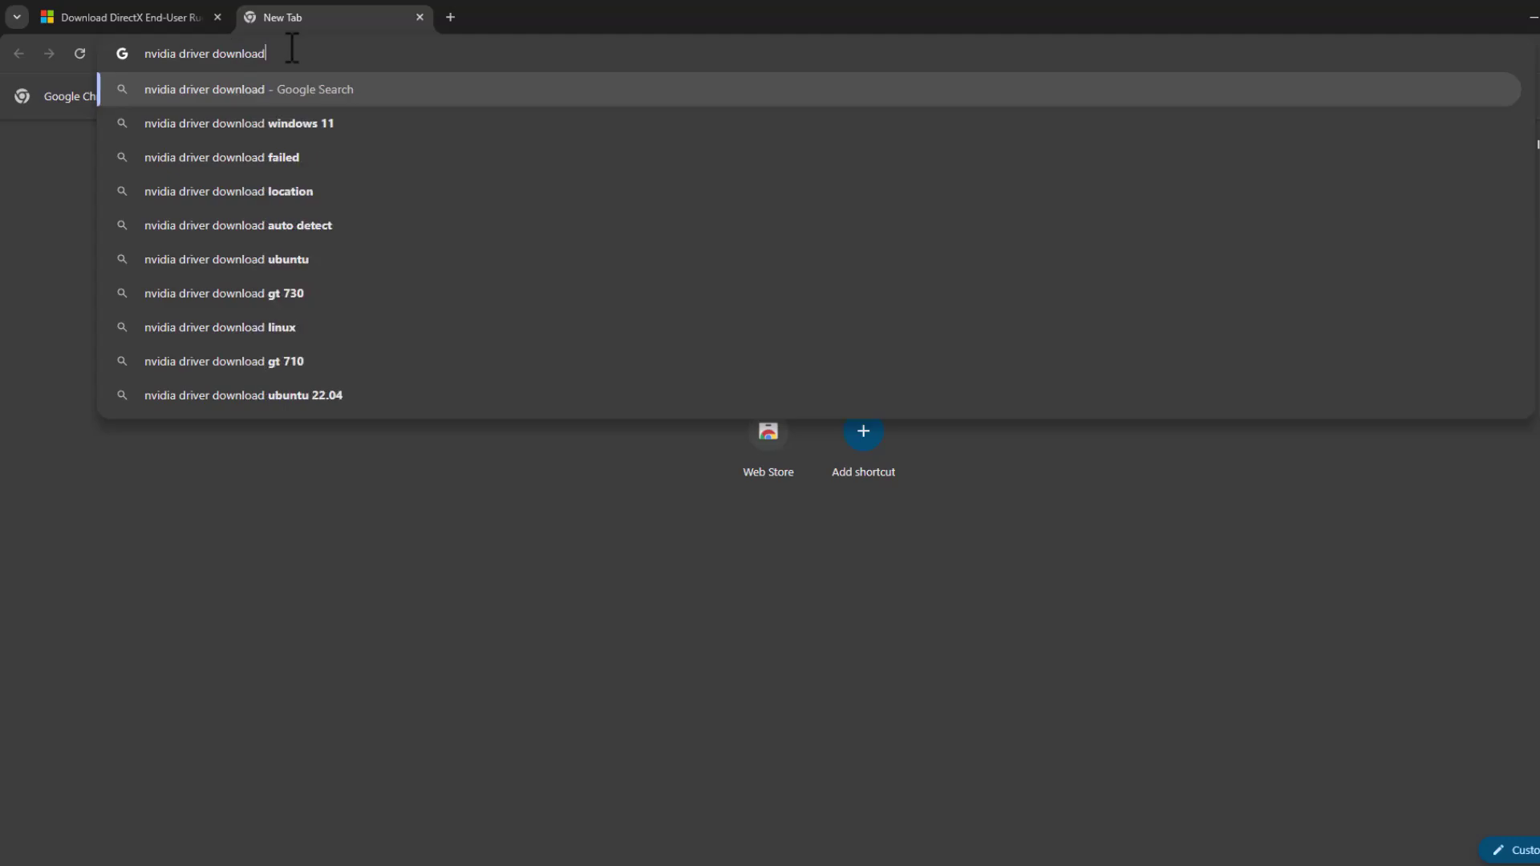
key("Return")
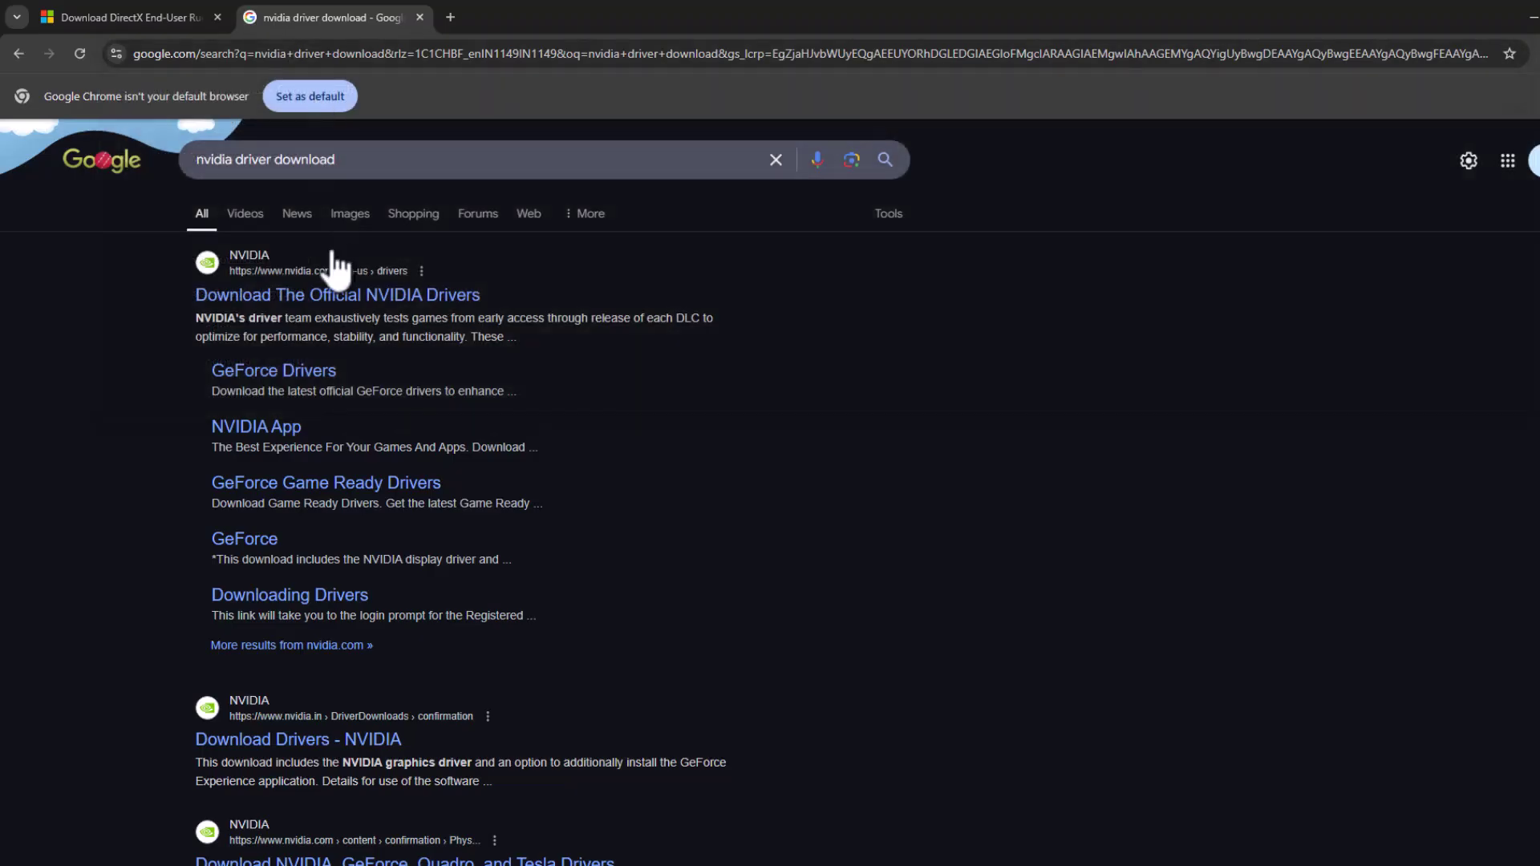
left_click(321, 297)
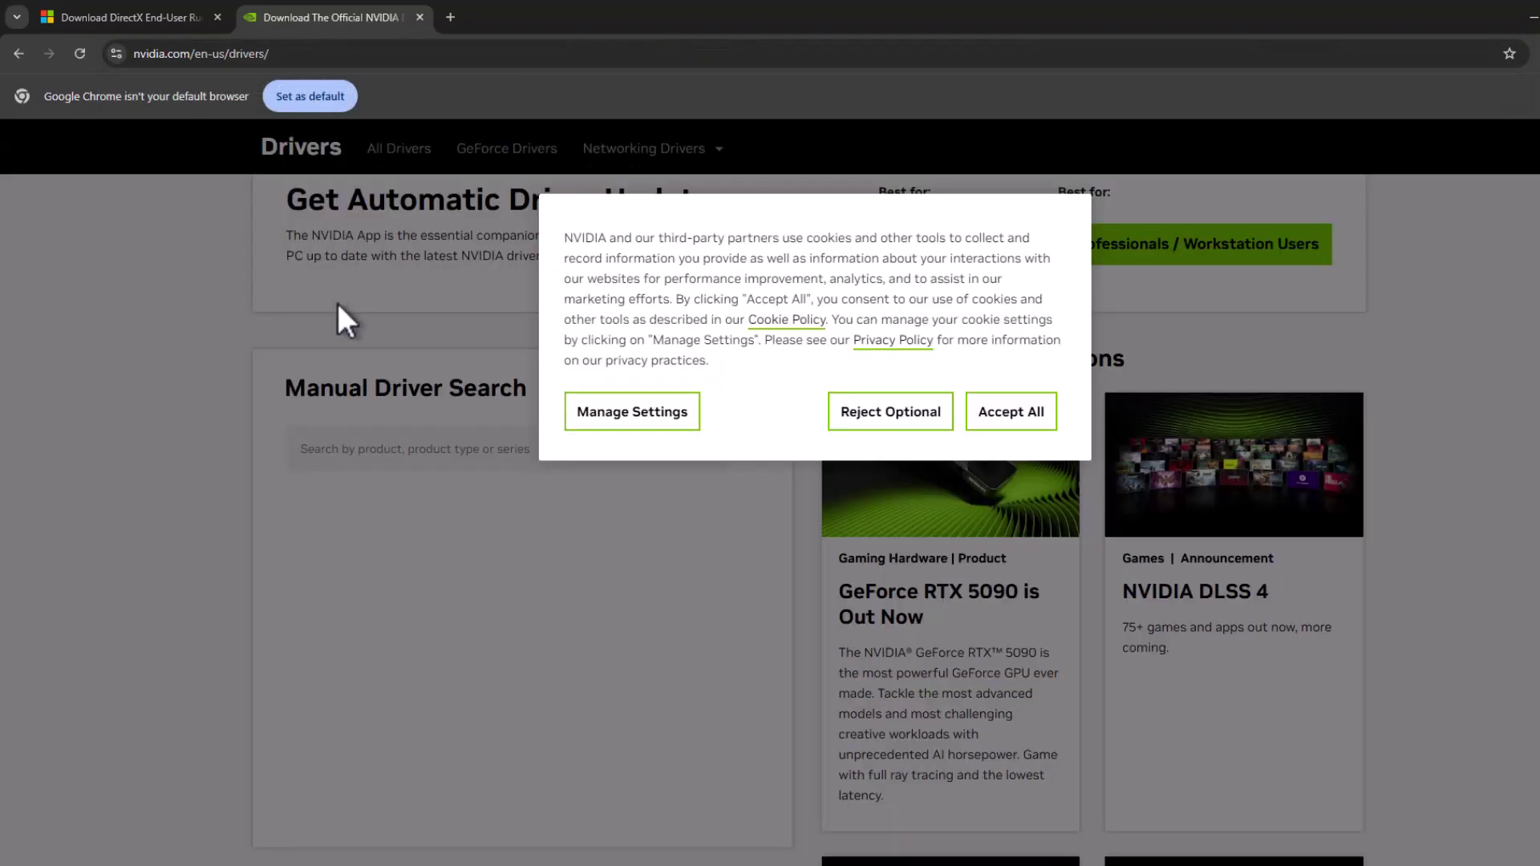
Step: Accept NVIDIA's cookies and choose GeForce and GeForce RTX 50 Series in the manual driver search
left_click(1003, 417)
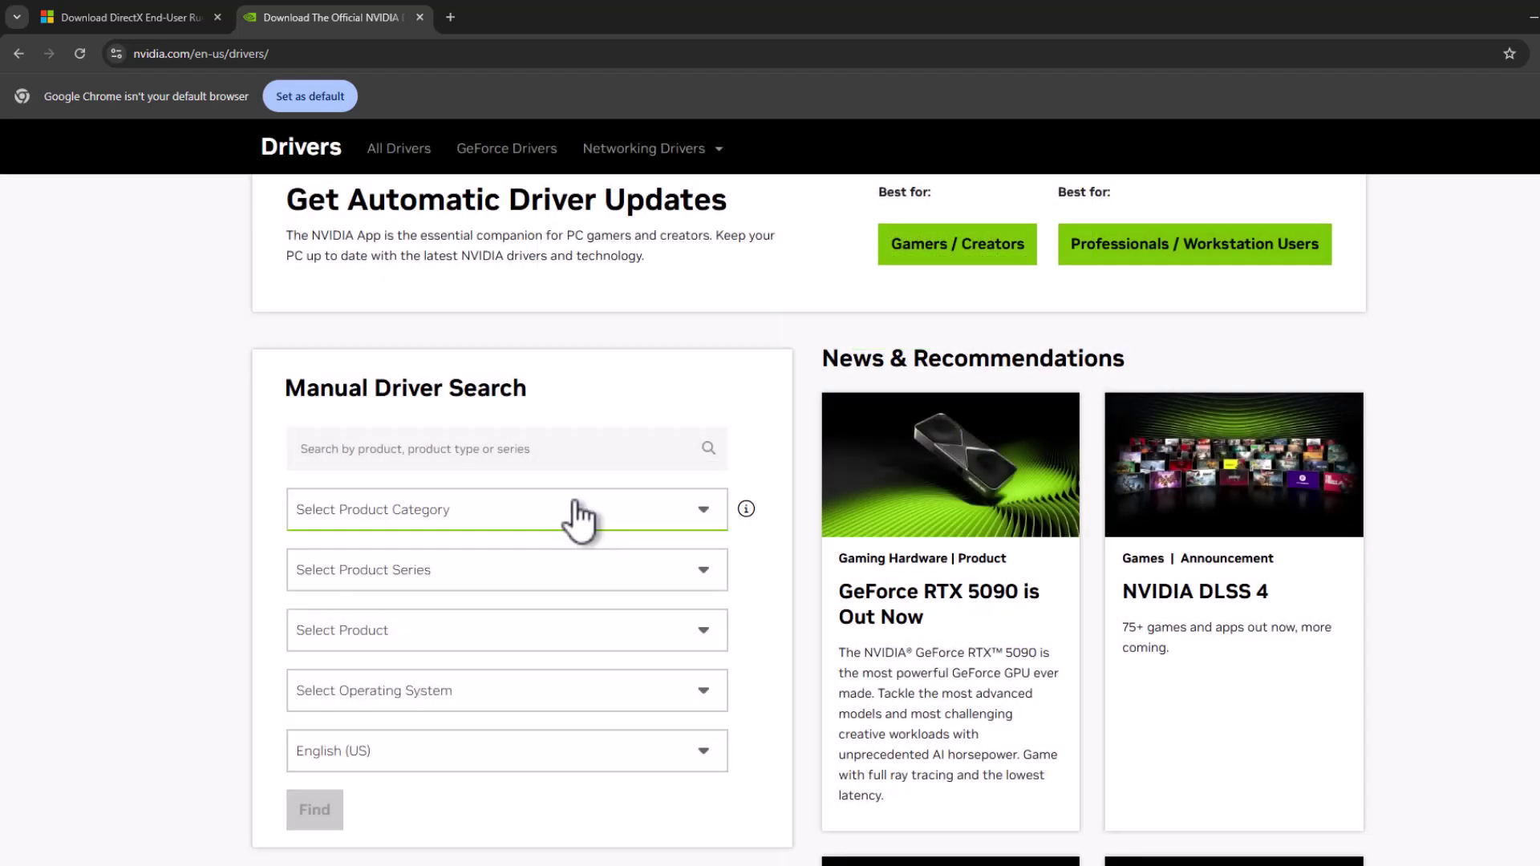
left_click(577, 516)
left_click(380, 558)
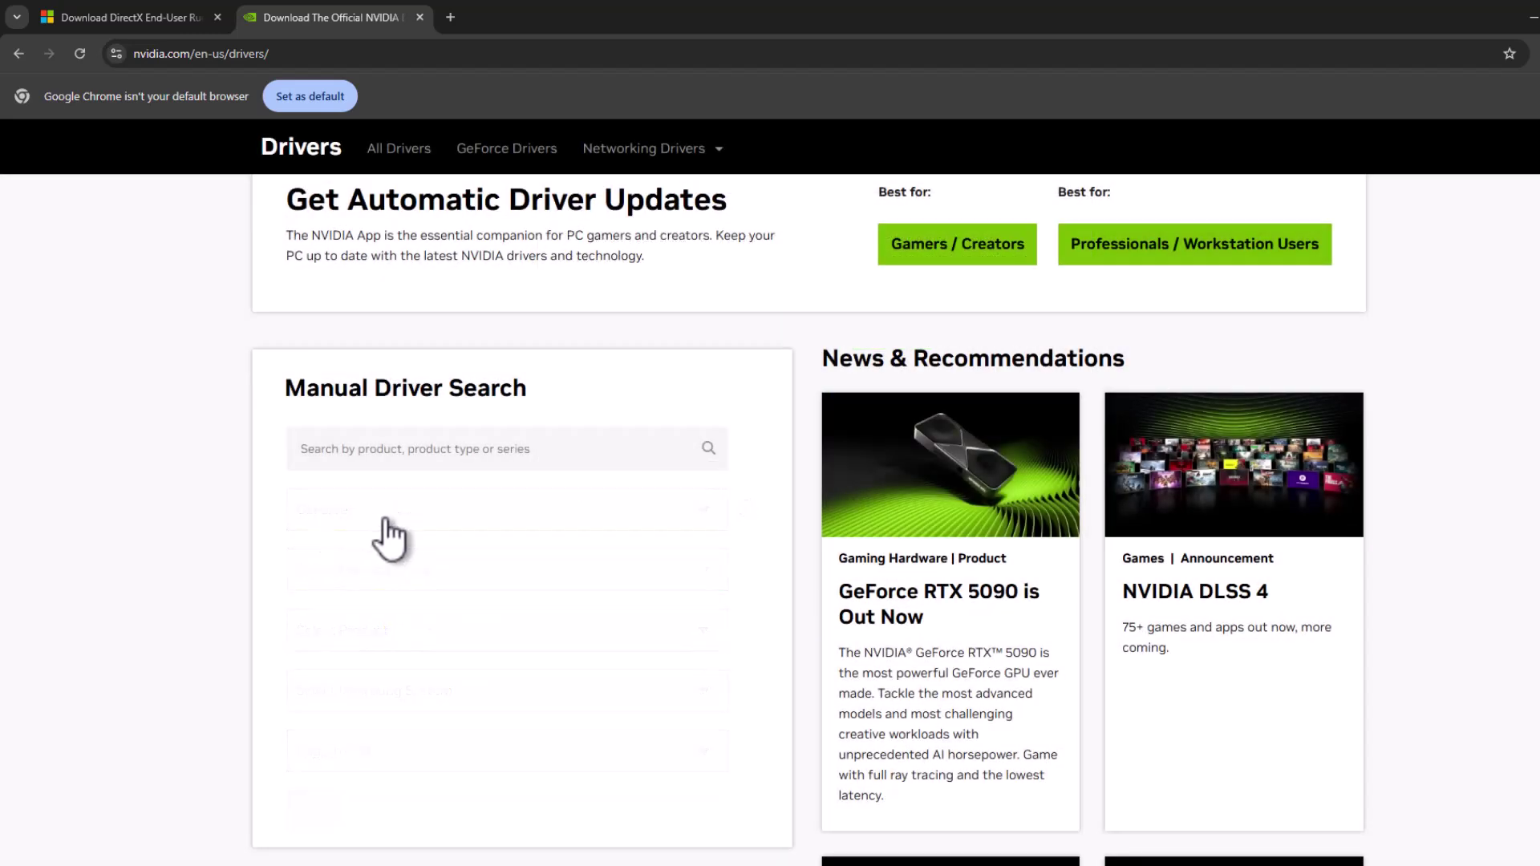
scroll(401, 490, "down", 3)
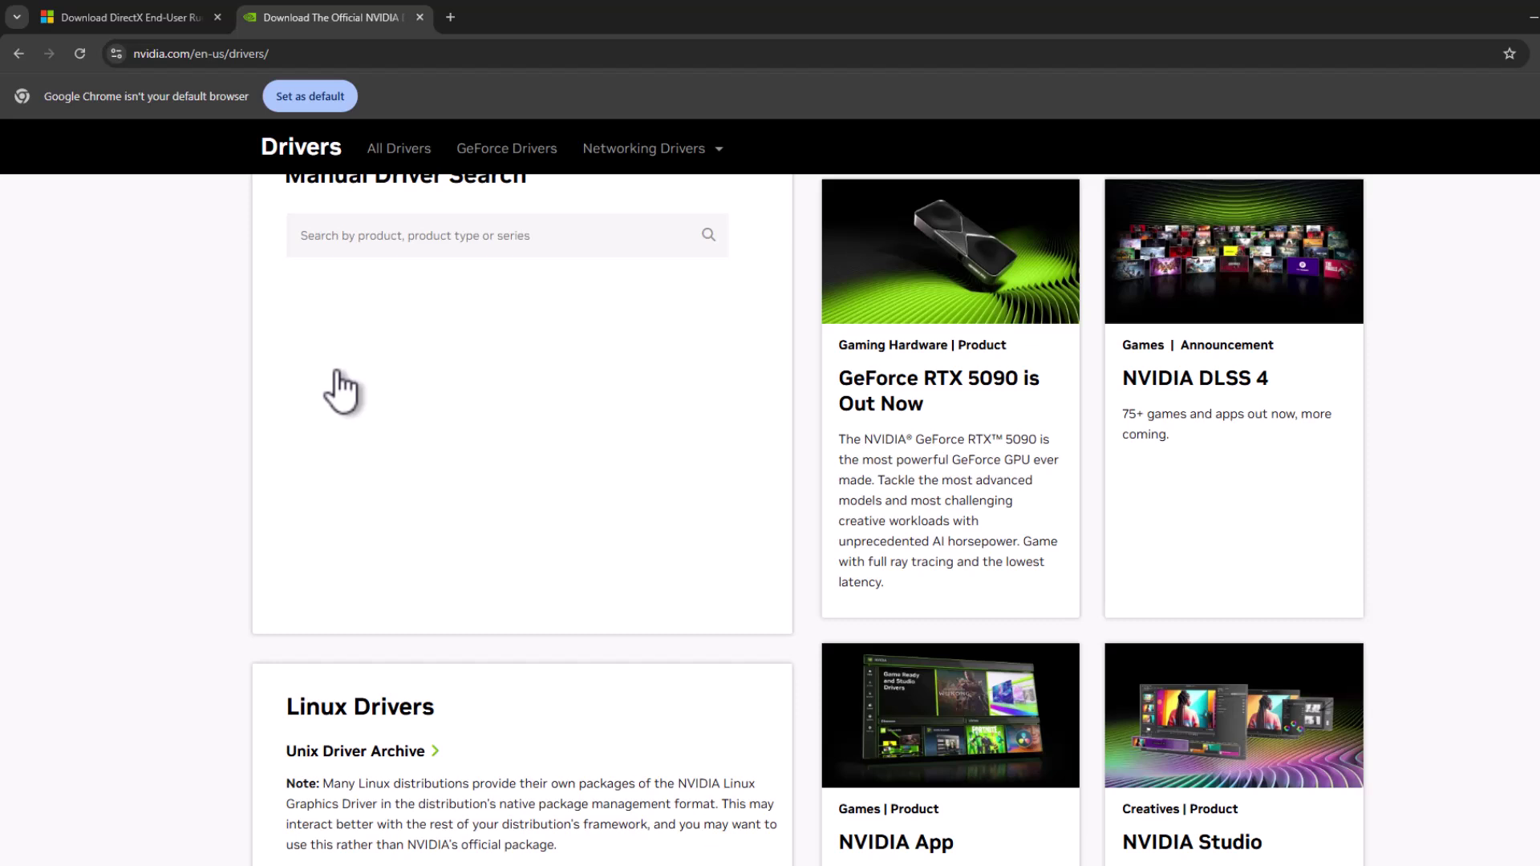
left_click(423, 371)
left_click(393, 407)
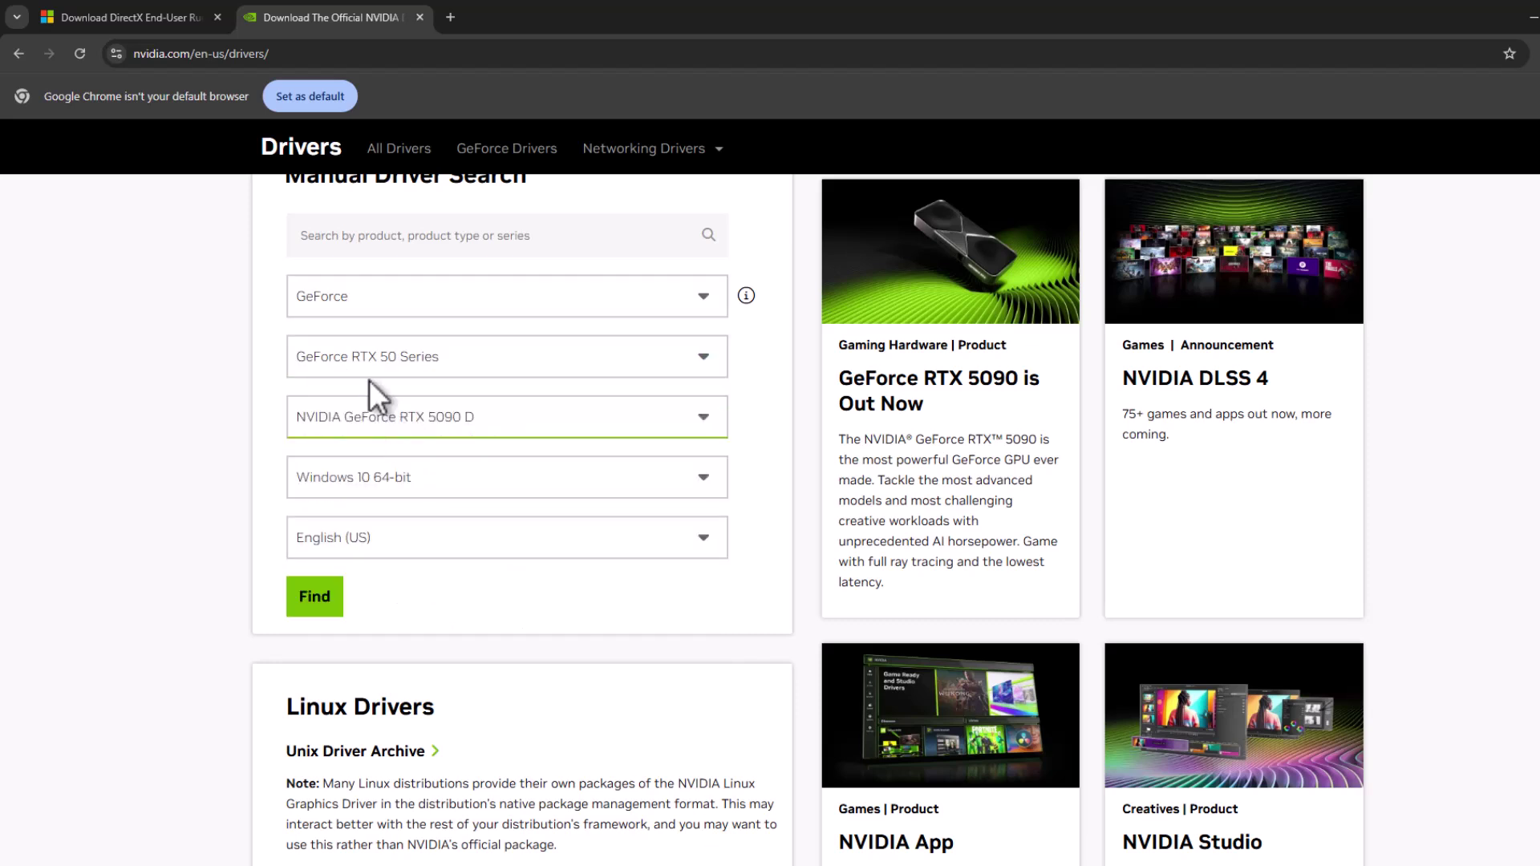
Step: Pick NVIDIA GeForce RTX 5080 and Windows 11, then search for matching drivers
left_click(463, 422)
left_click(446, 532)
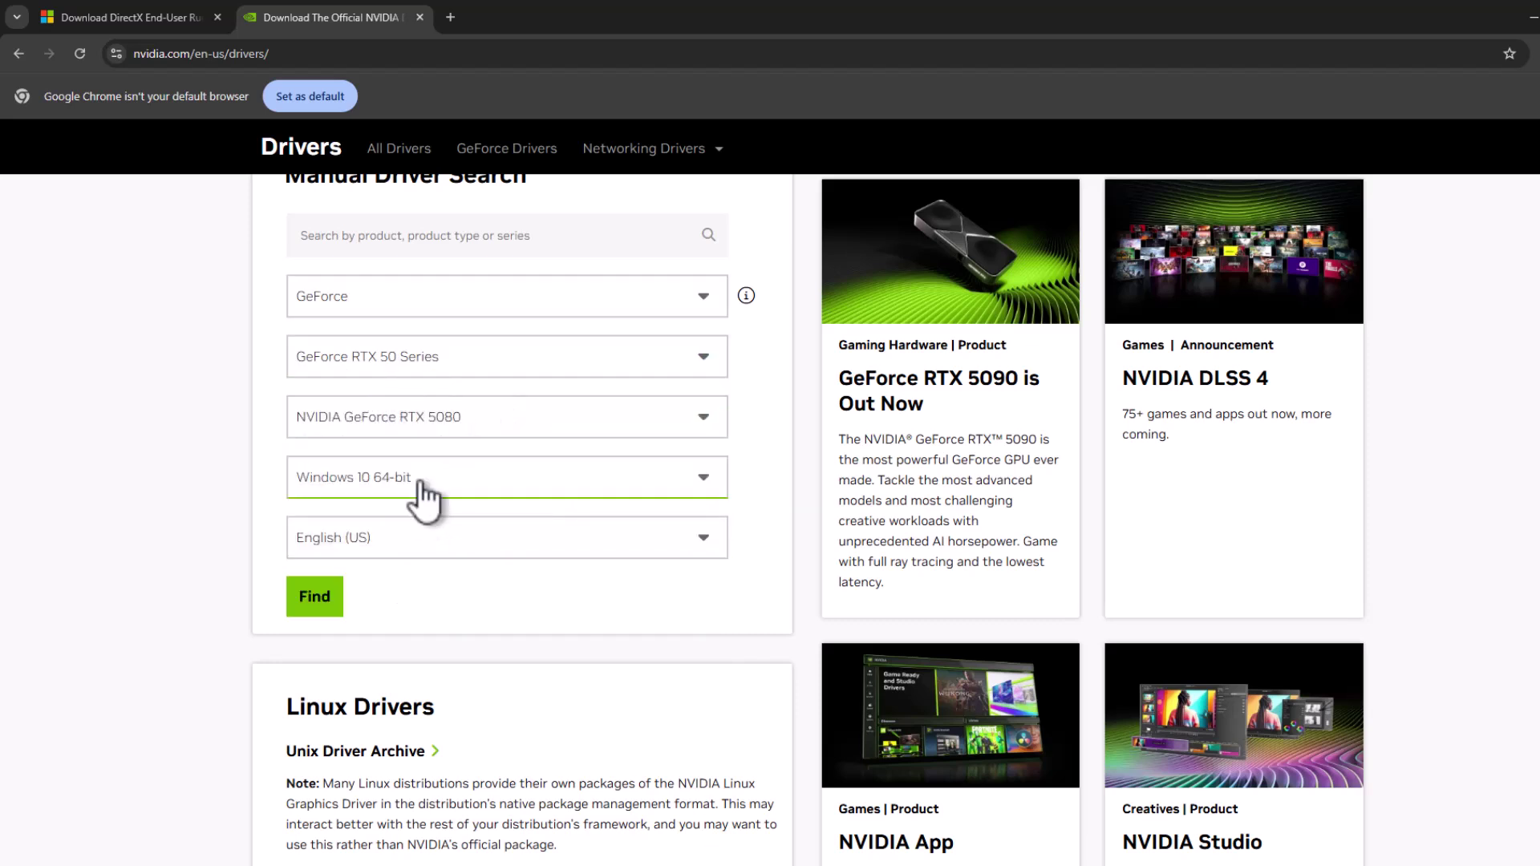
left_click(424, 492)
left_click(377, 555)
scroll(449, 561, "down", 3)
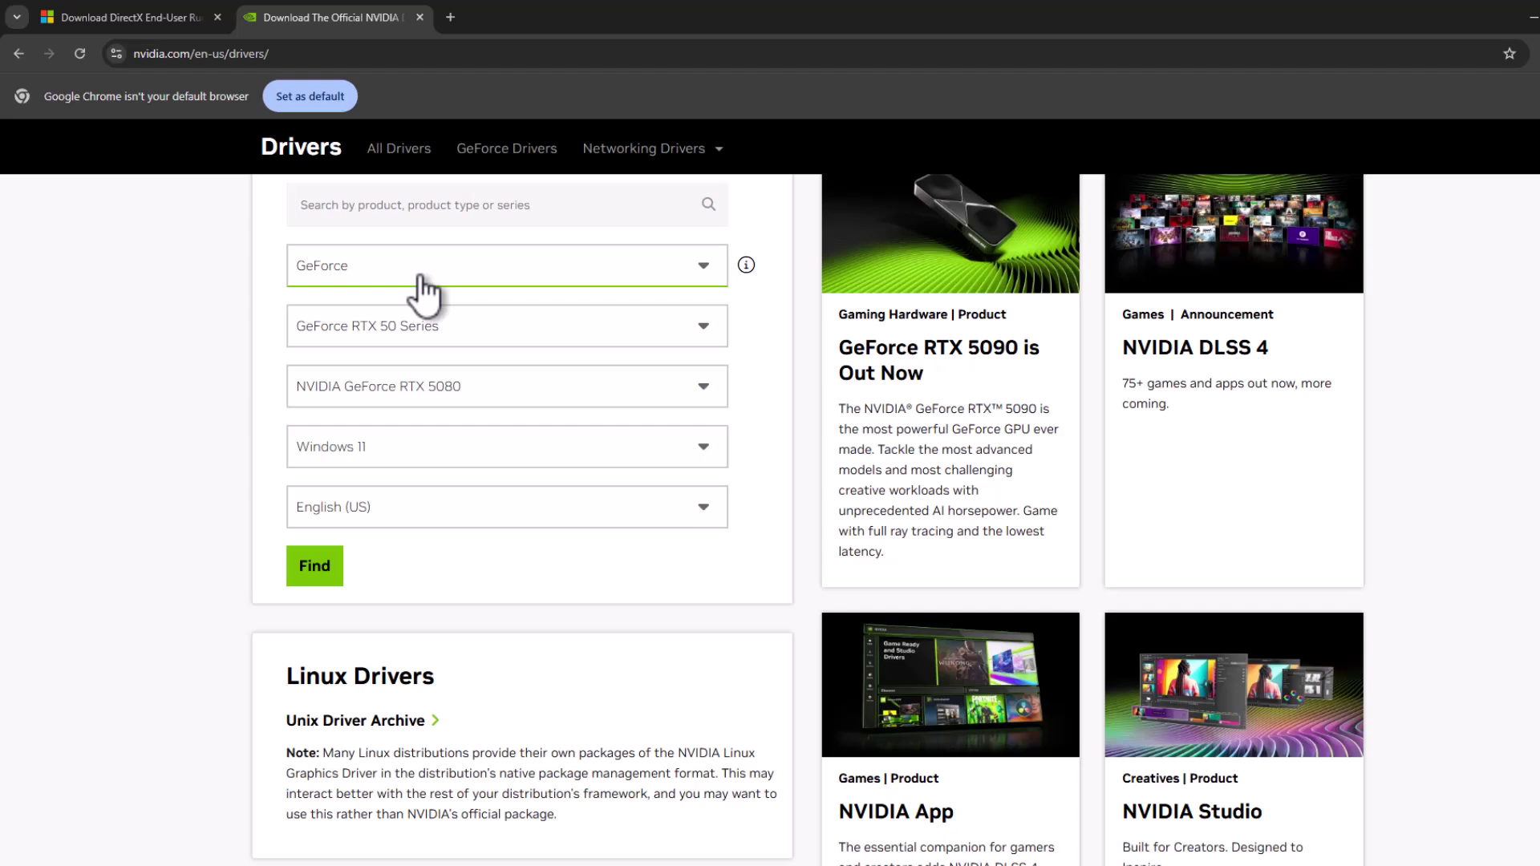
left_click(337, 568)
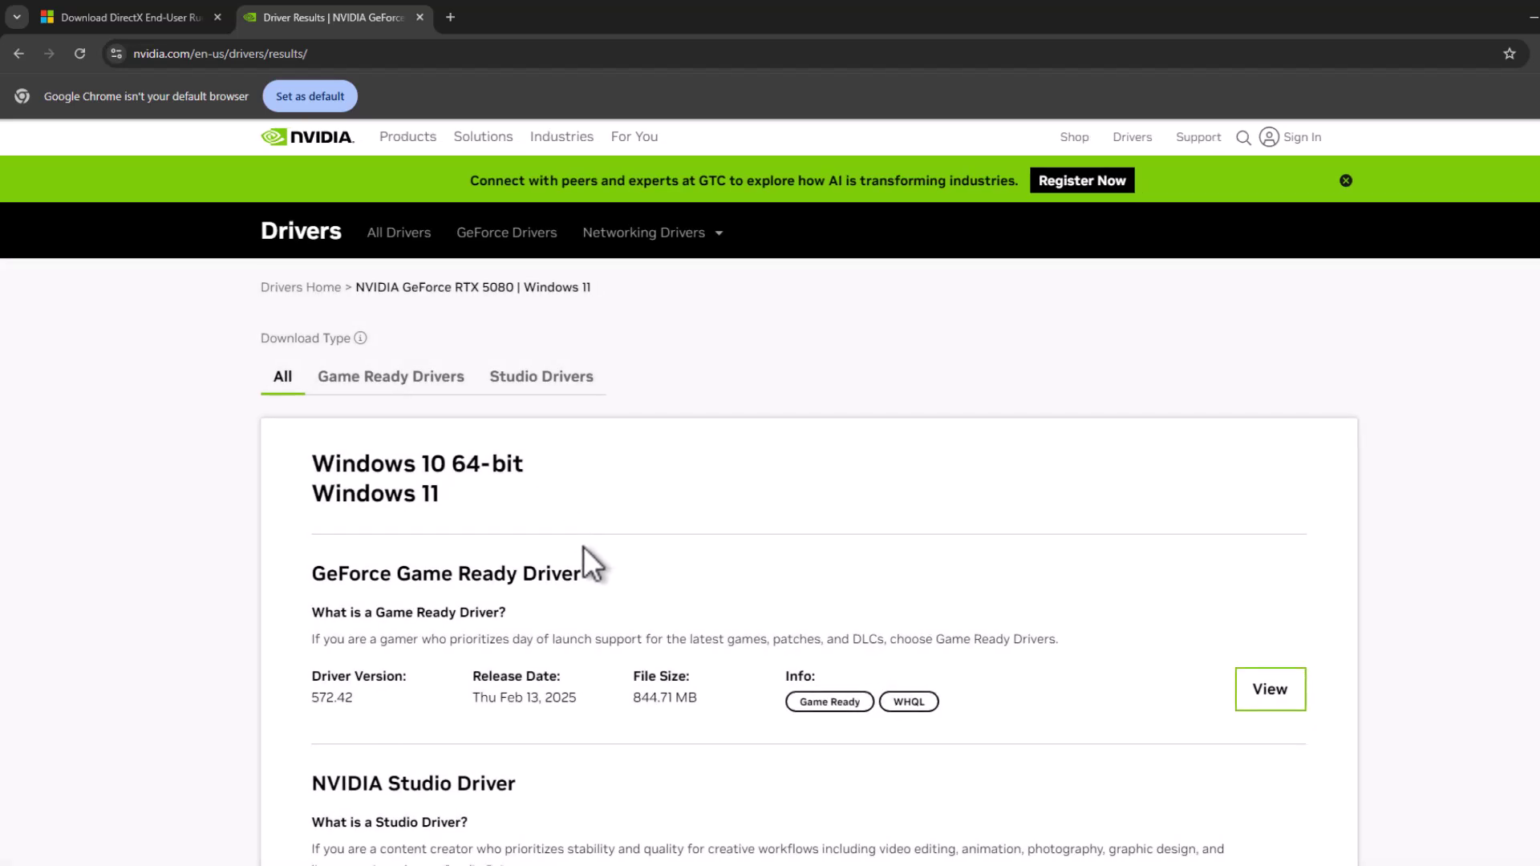
Step: Check the Game Ready Driver 572.42 version and release date, then open its details page
scroll(584, 554, "down", 3)
left_click_drag(578, 494, 301, 489)
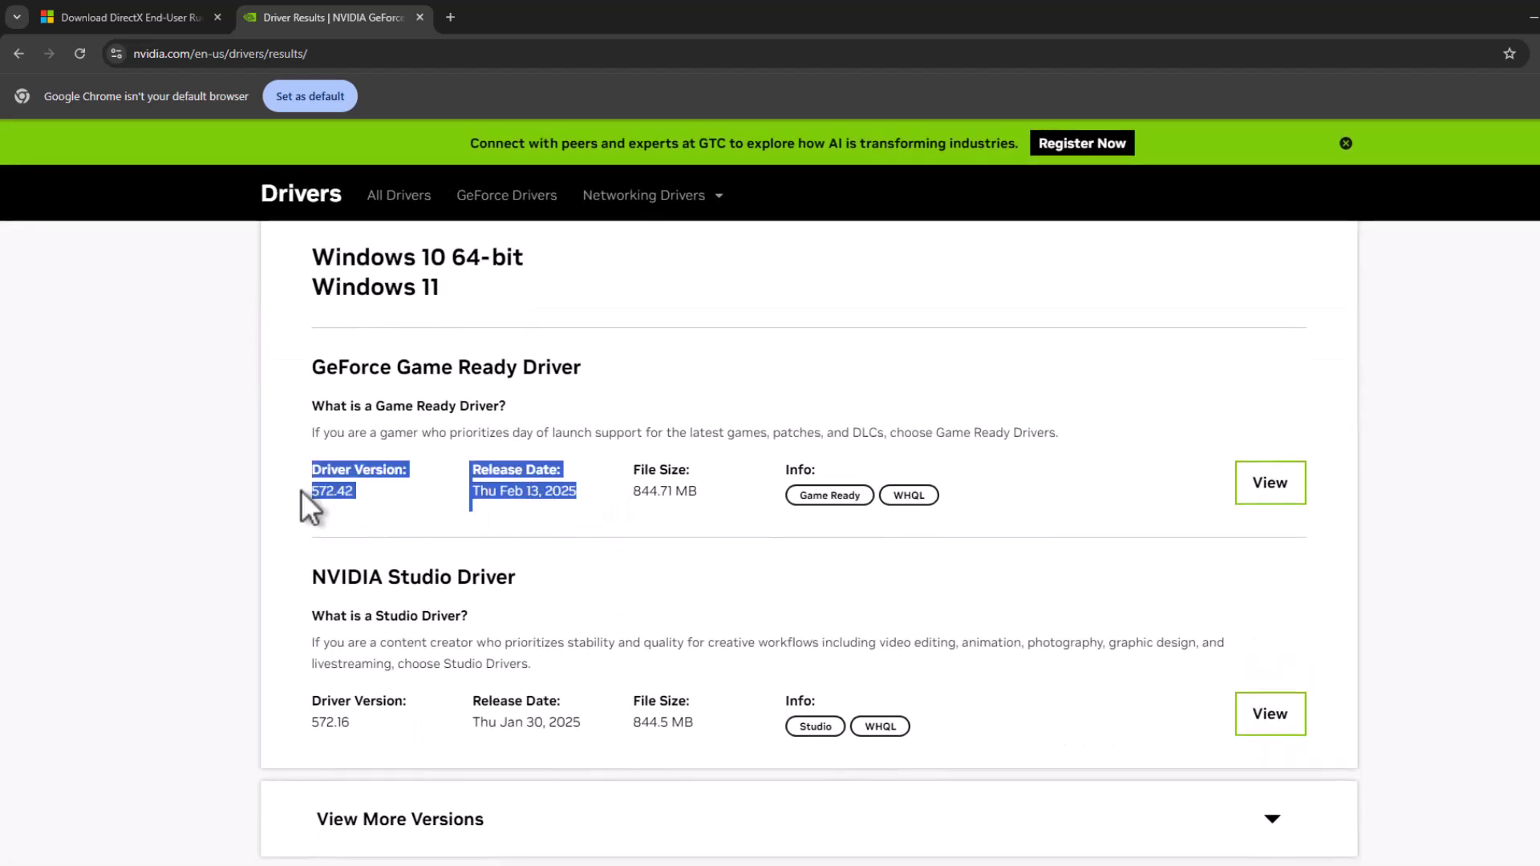
left_click(487, 493)
scroll(570, 562, "up", 2)
left_click_drag(590, 637, 546, 643)
scroll(565, 609, "down", 3)
left_click(573, 631)
left_click_drag(498, 411, 545, 415)
left_click(560, 411)
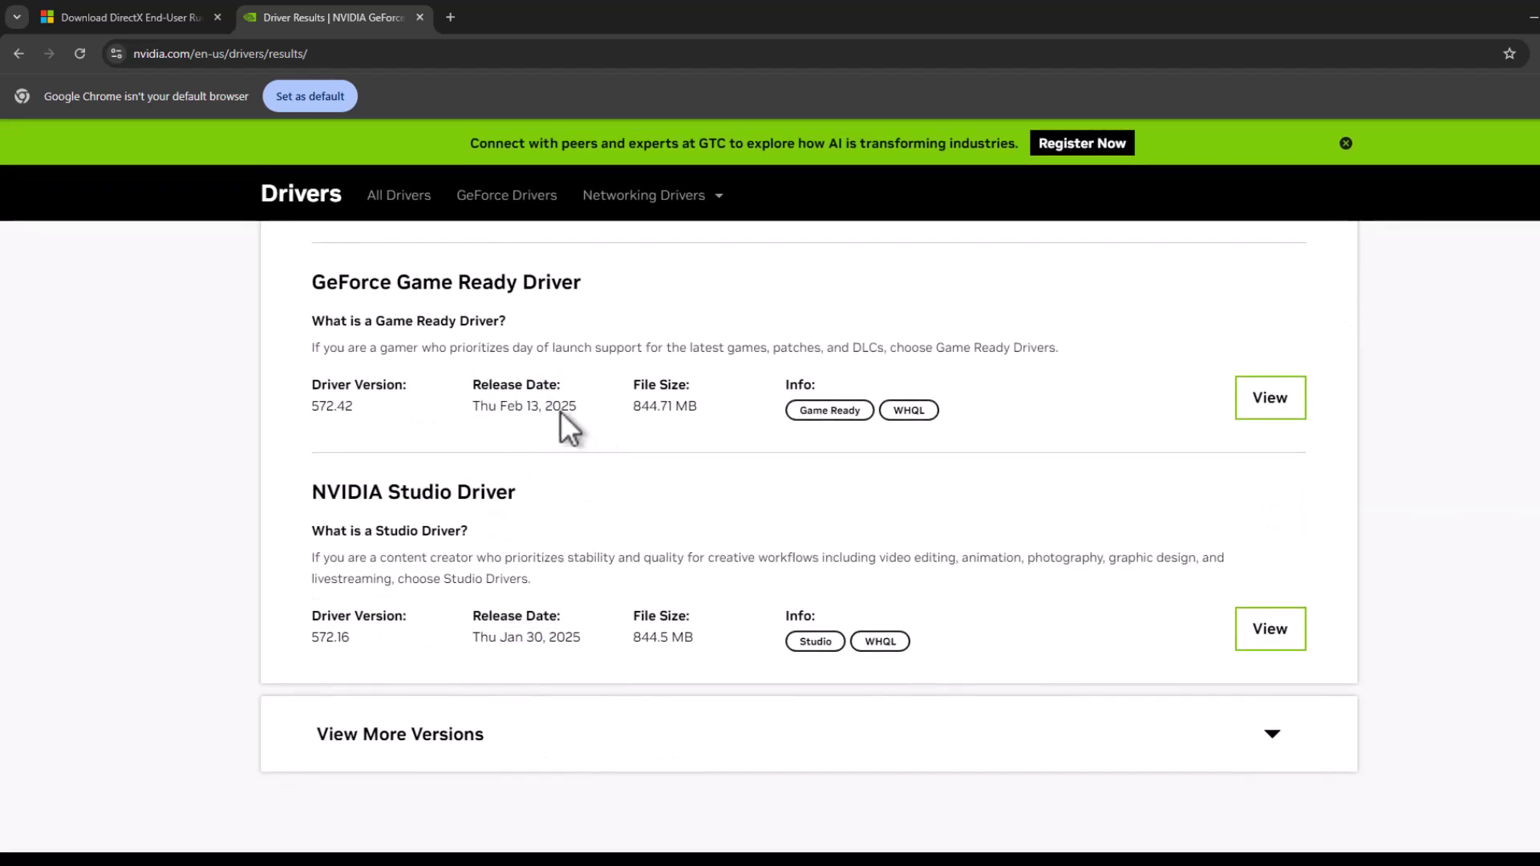
left_click(1261, 408)
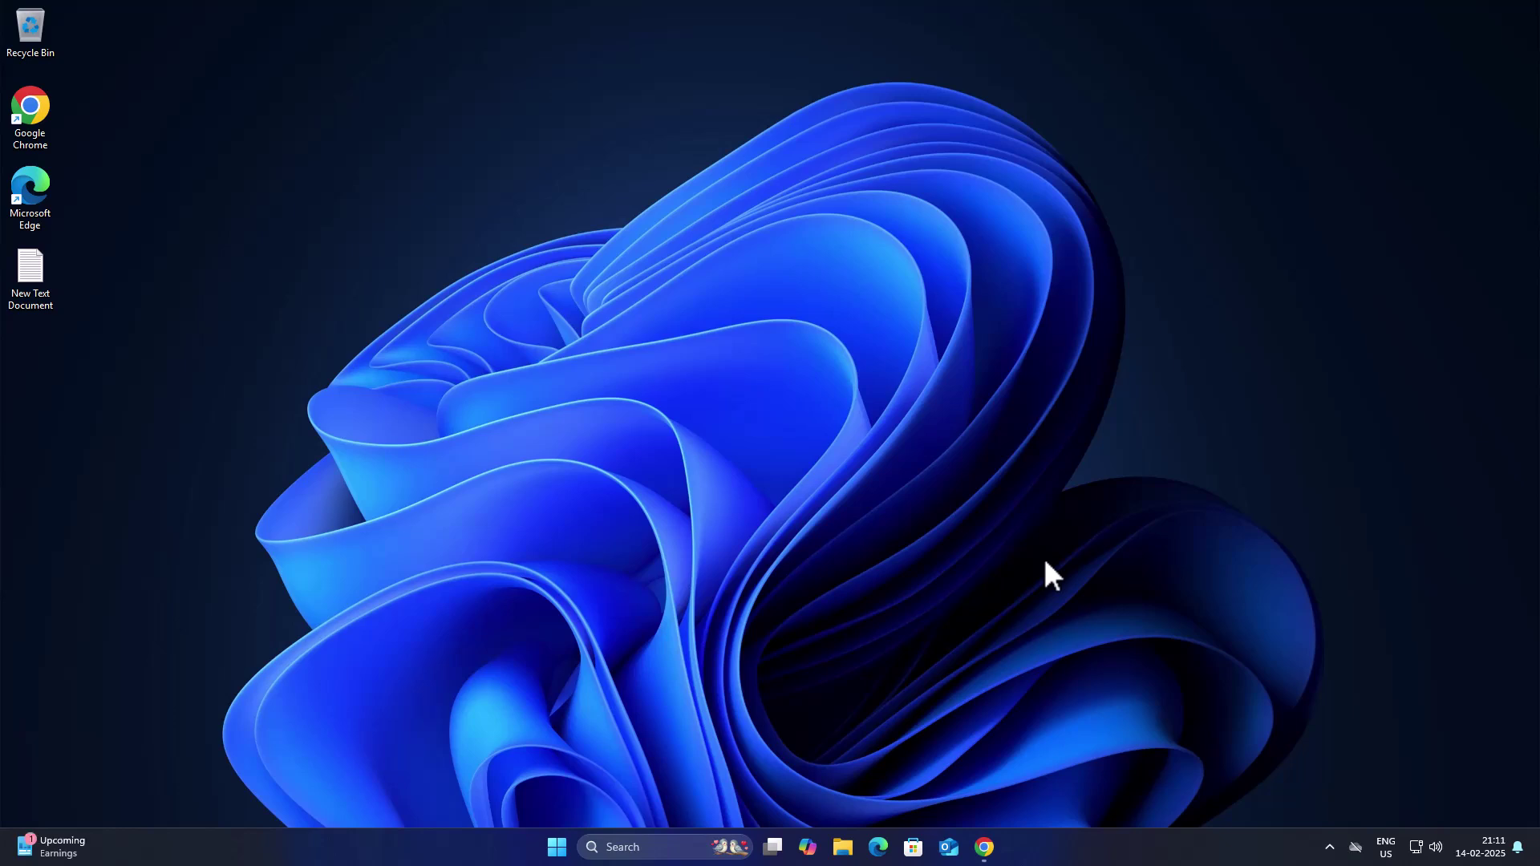
Step: Open Control Panel's installed programs list and select the Visual C++ 2015-2022 x86 redistributable
left_click(704, 847)
type("con")
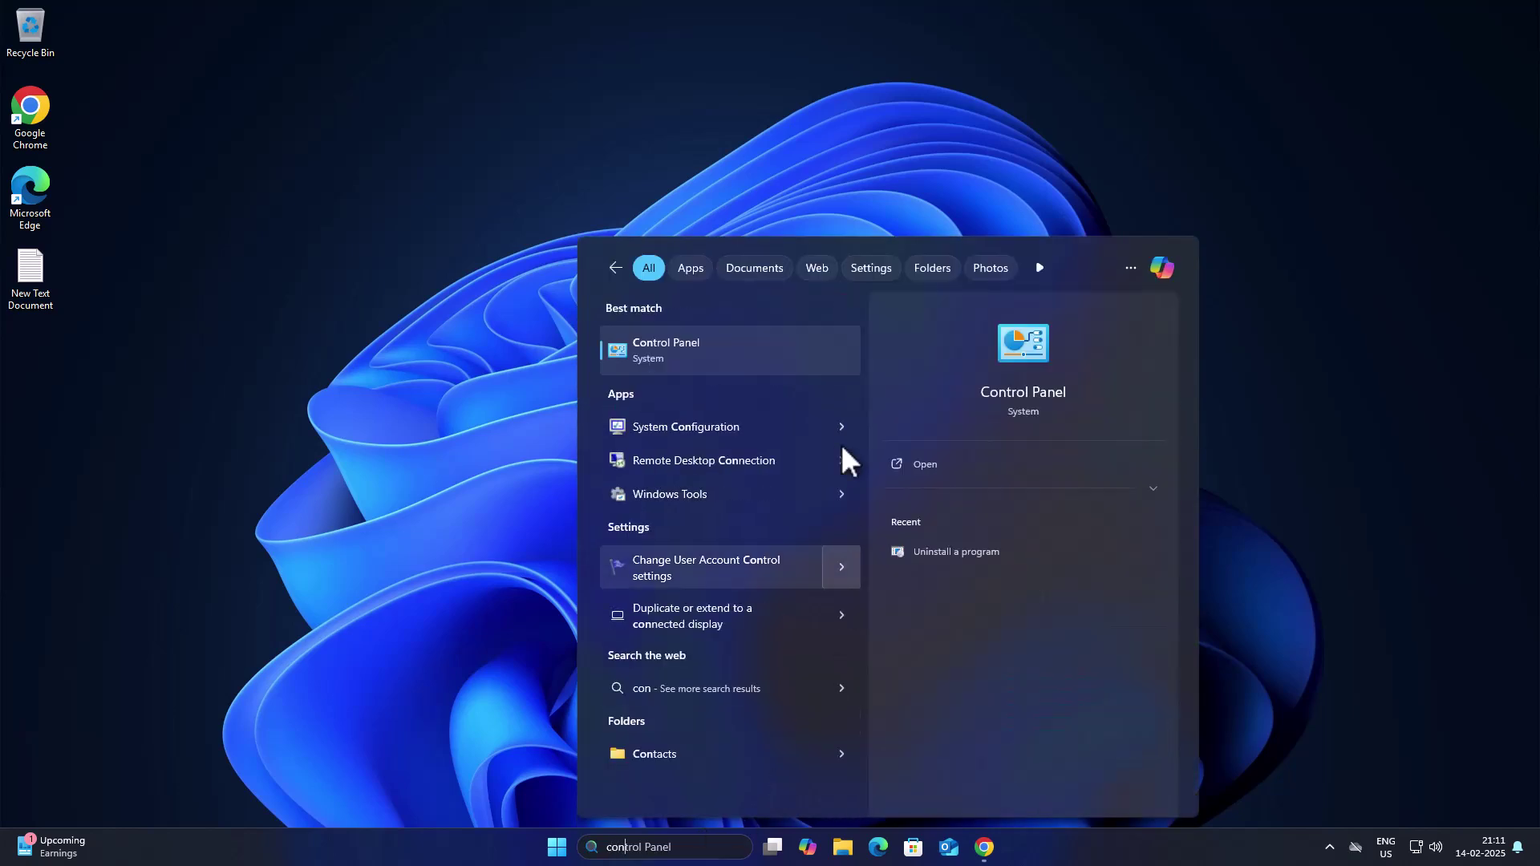
left_click(722, 350)
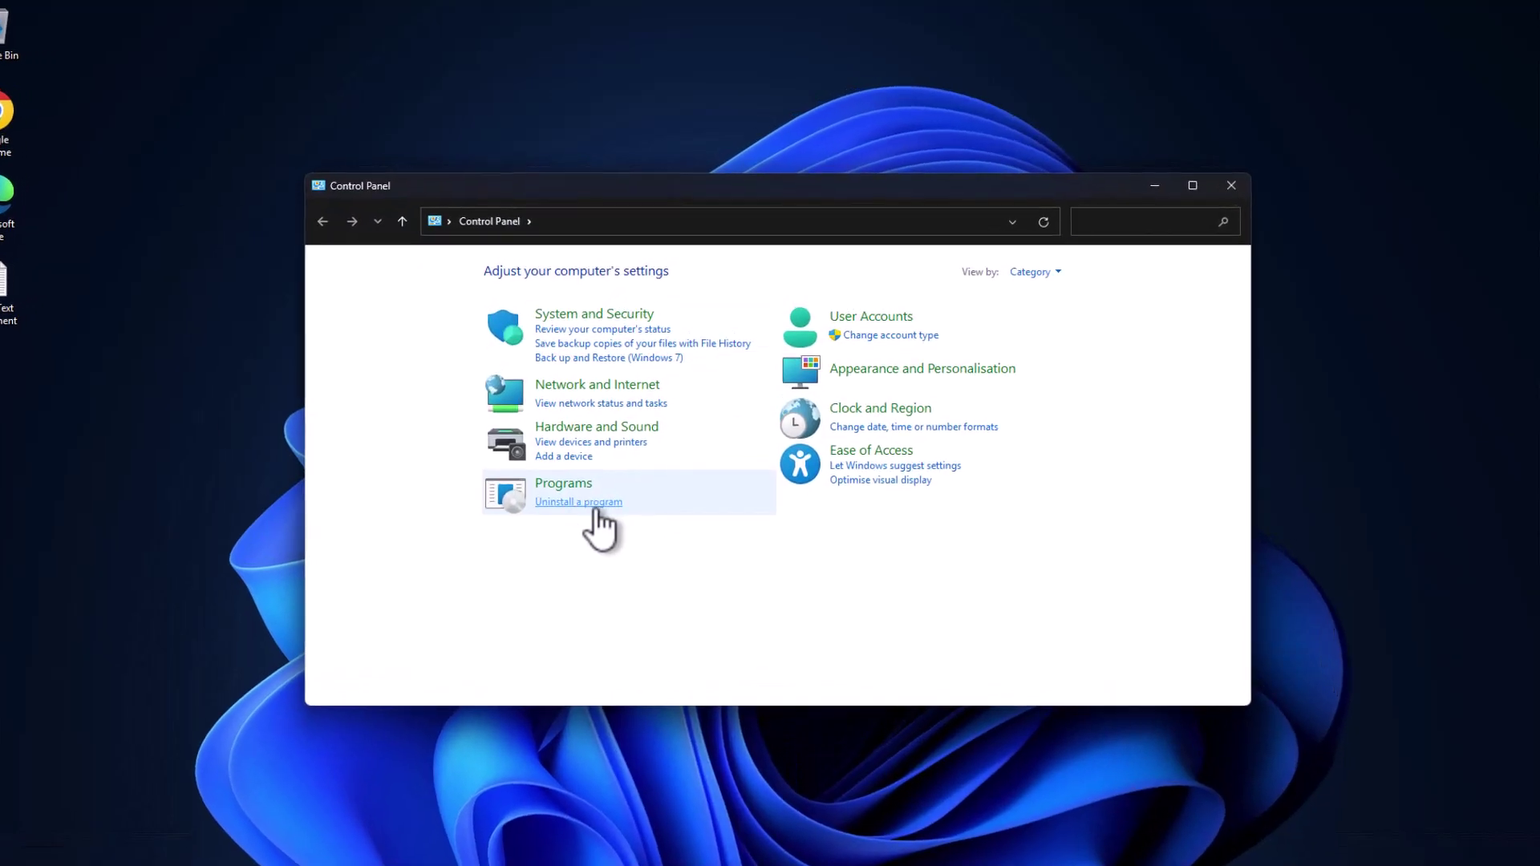
left_click(614, 476)
left_click(570, 435)
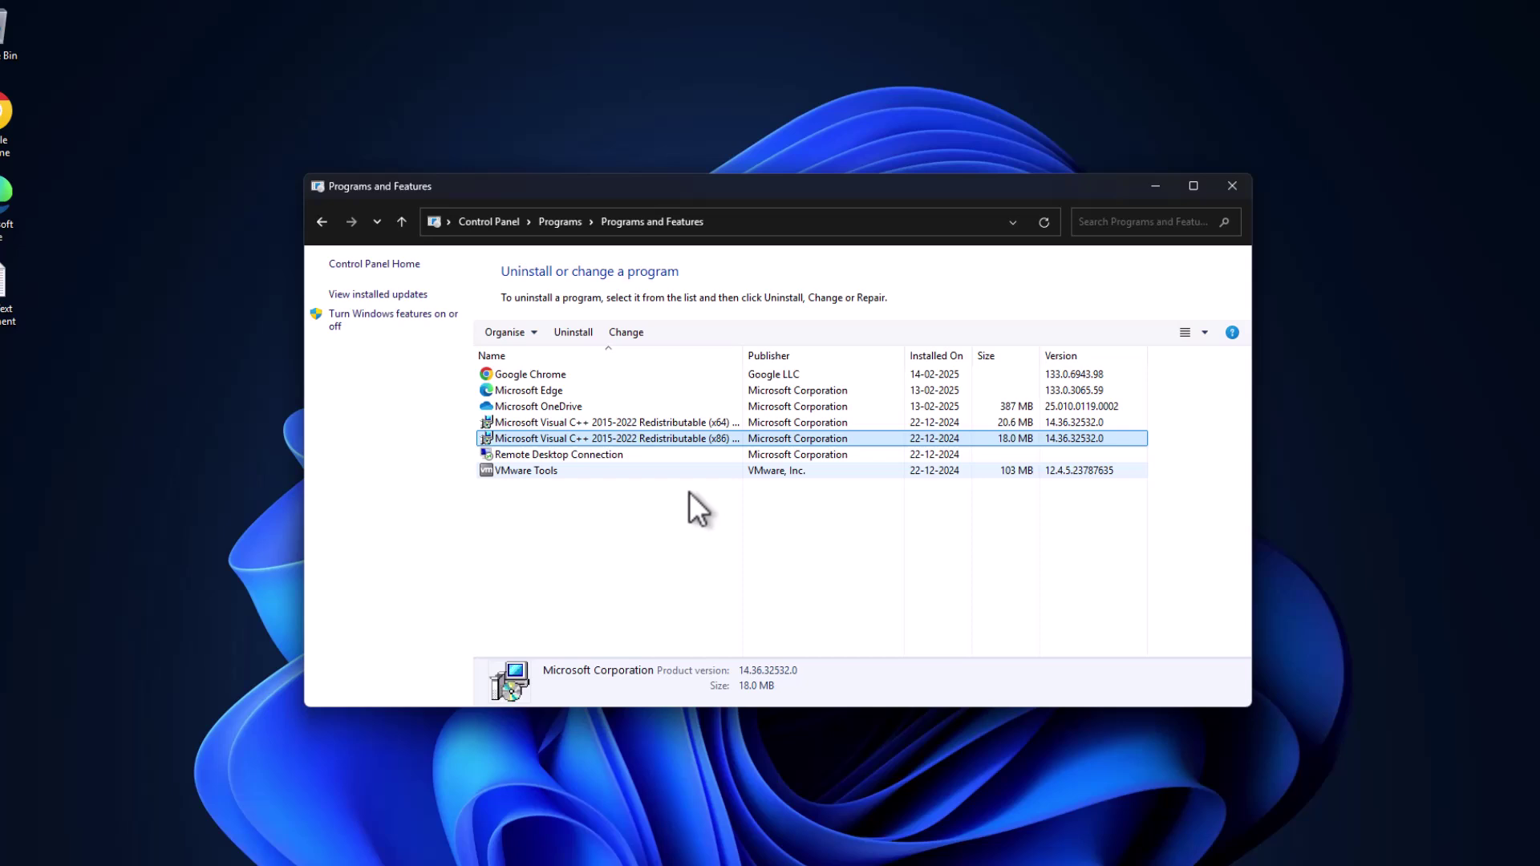
Step: Start uninstalling the x86 redistributable, cancel its setup, and select the x64 entry
right_click(632, 435)
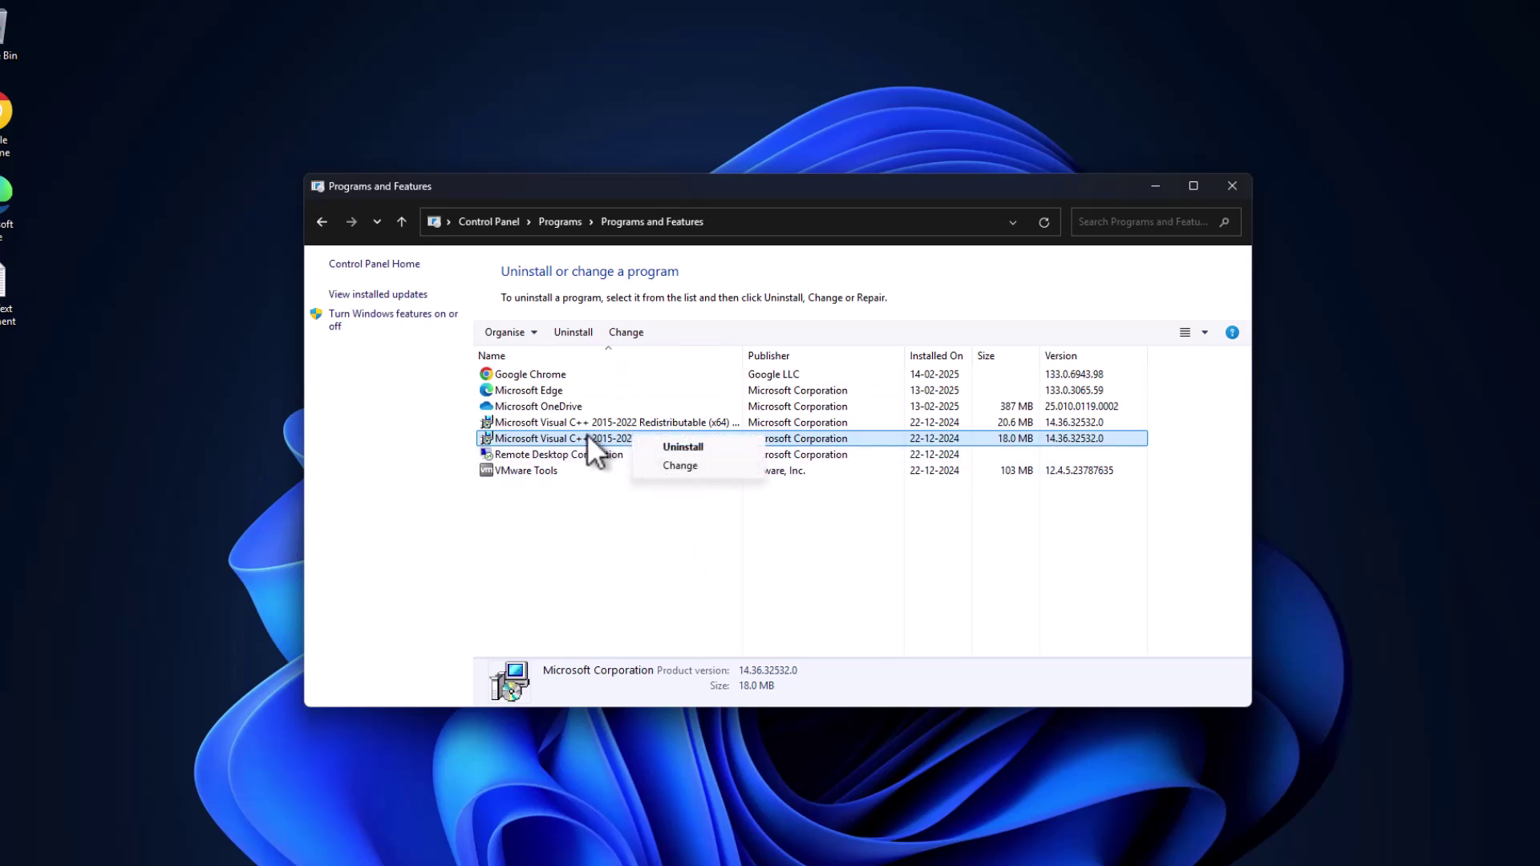
left_click(674, 449)
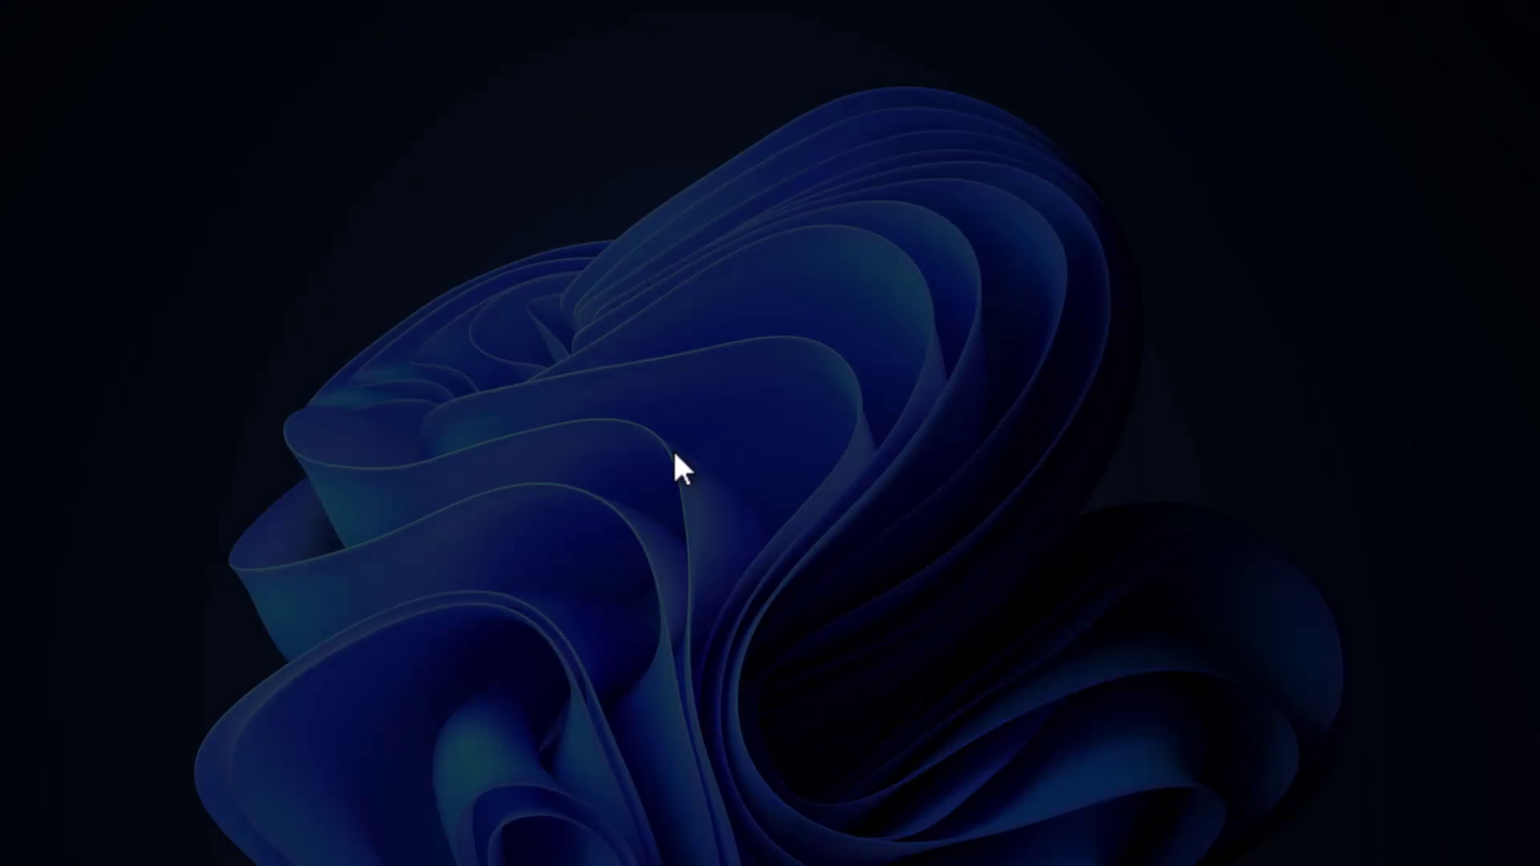
left_click(720, 579)
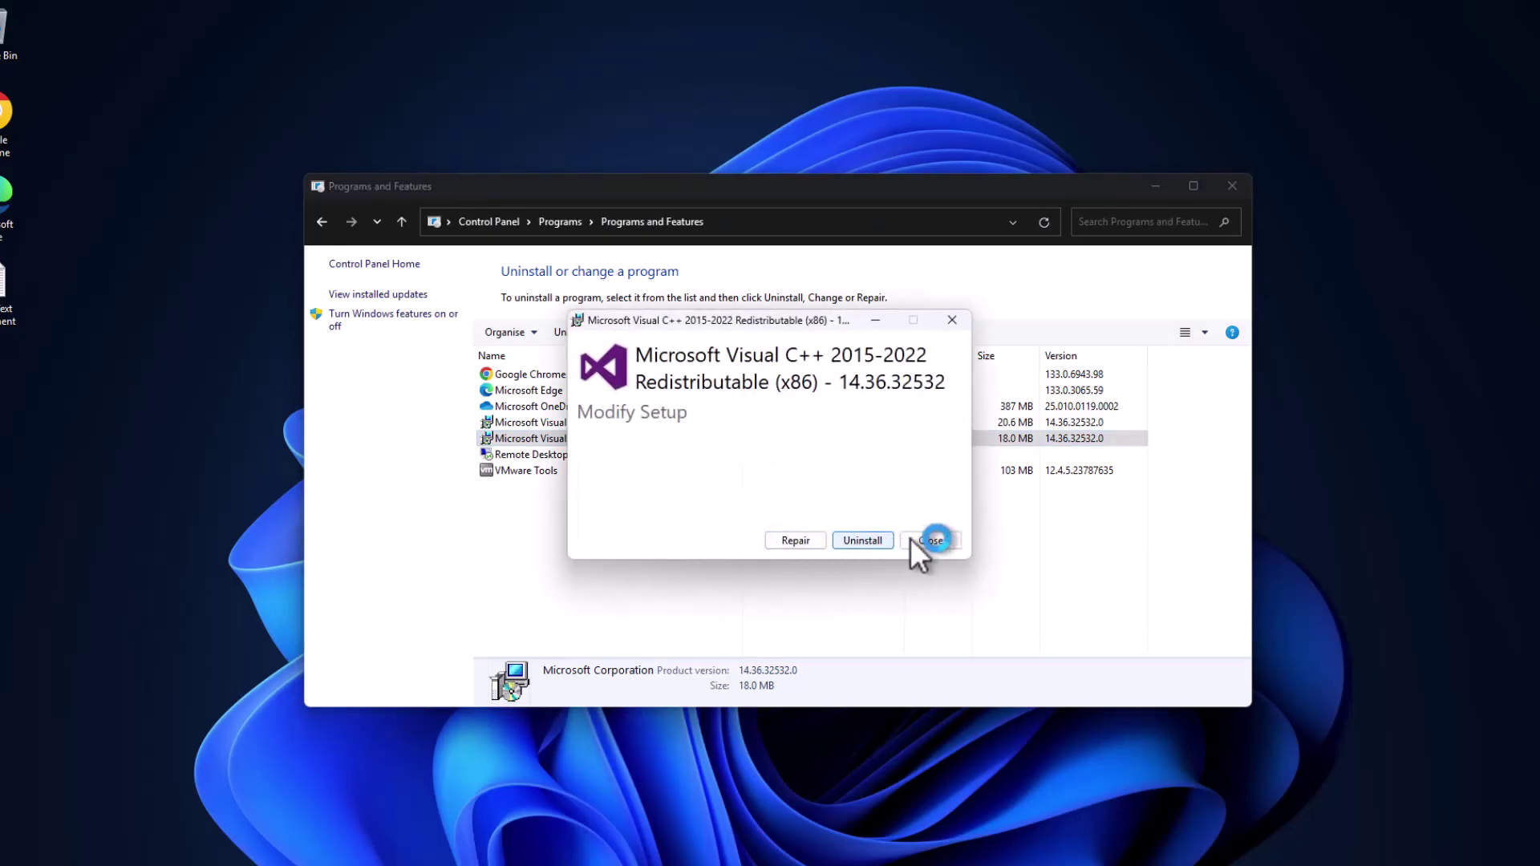
left_click(911, 539)
left_click(833, 500)
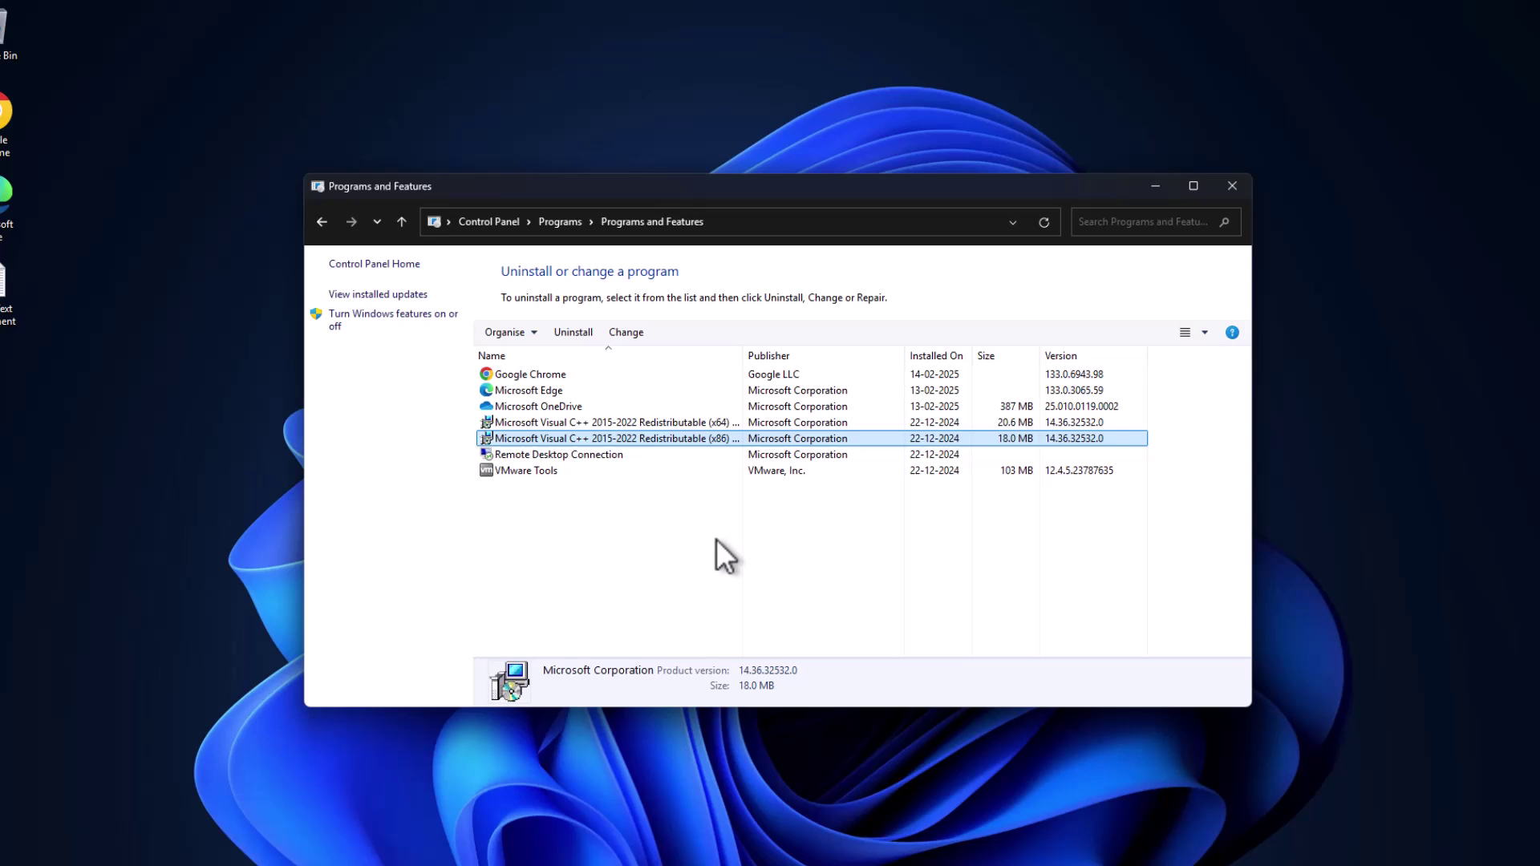
left_click(666, 439)
left_click(610, 423)
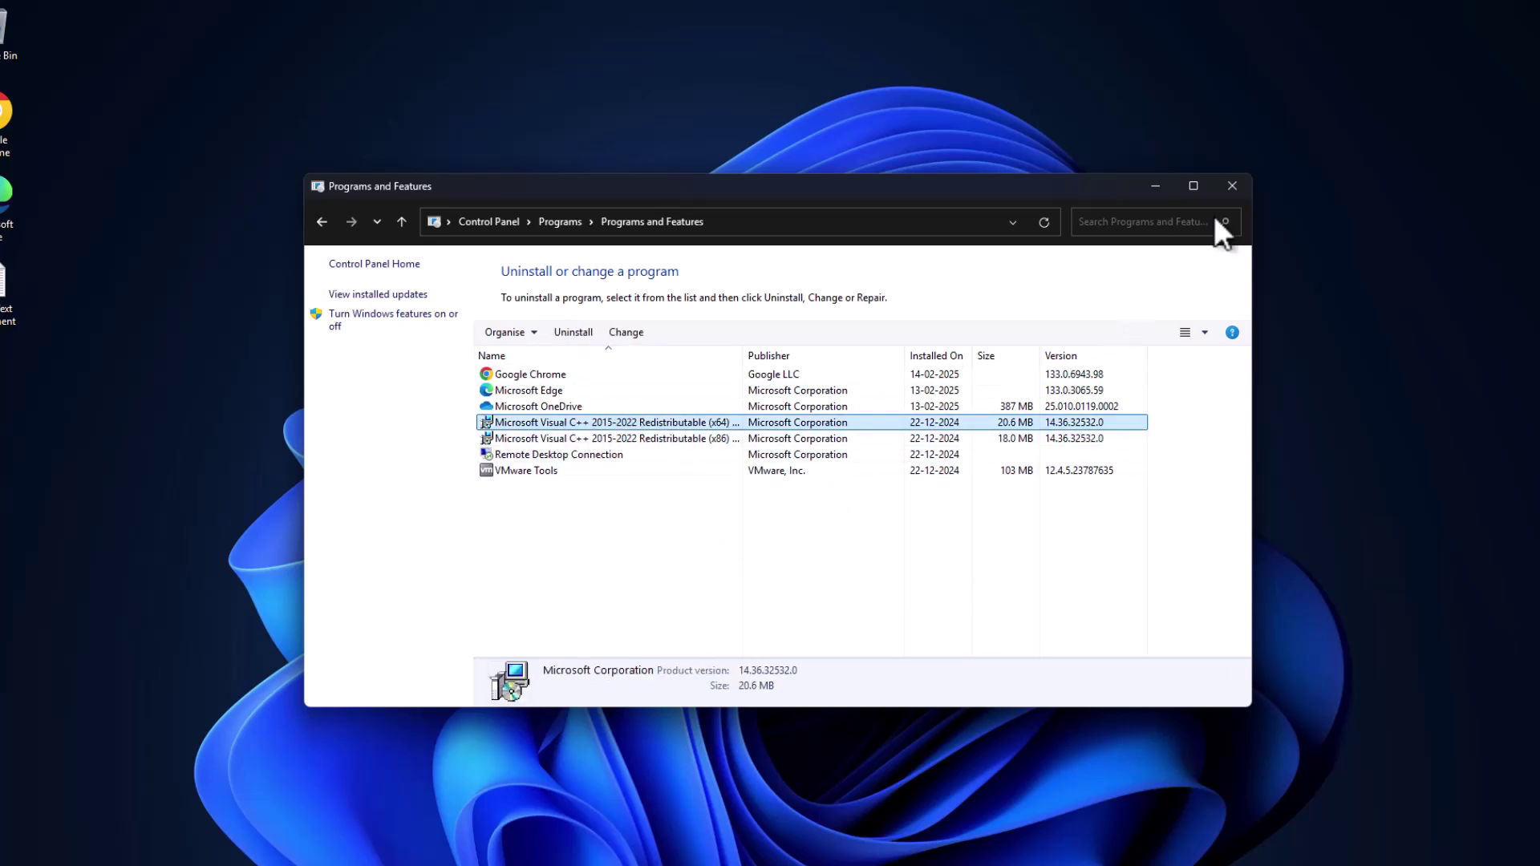
Step: Close Programs and Features and open Microsoft Learn's latest Visual C++ Redistributable downloads article
left_click(1235, 186)
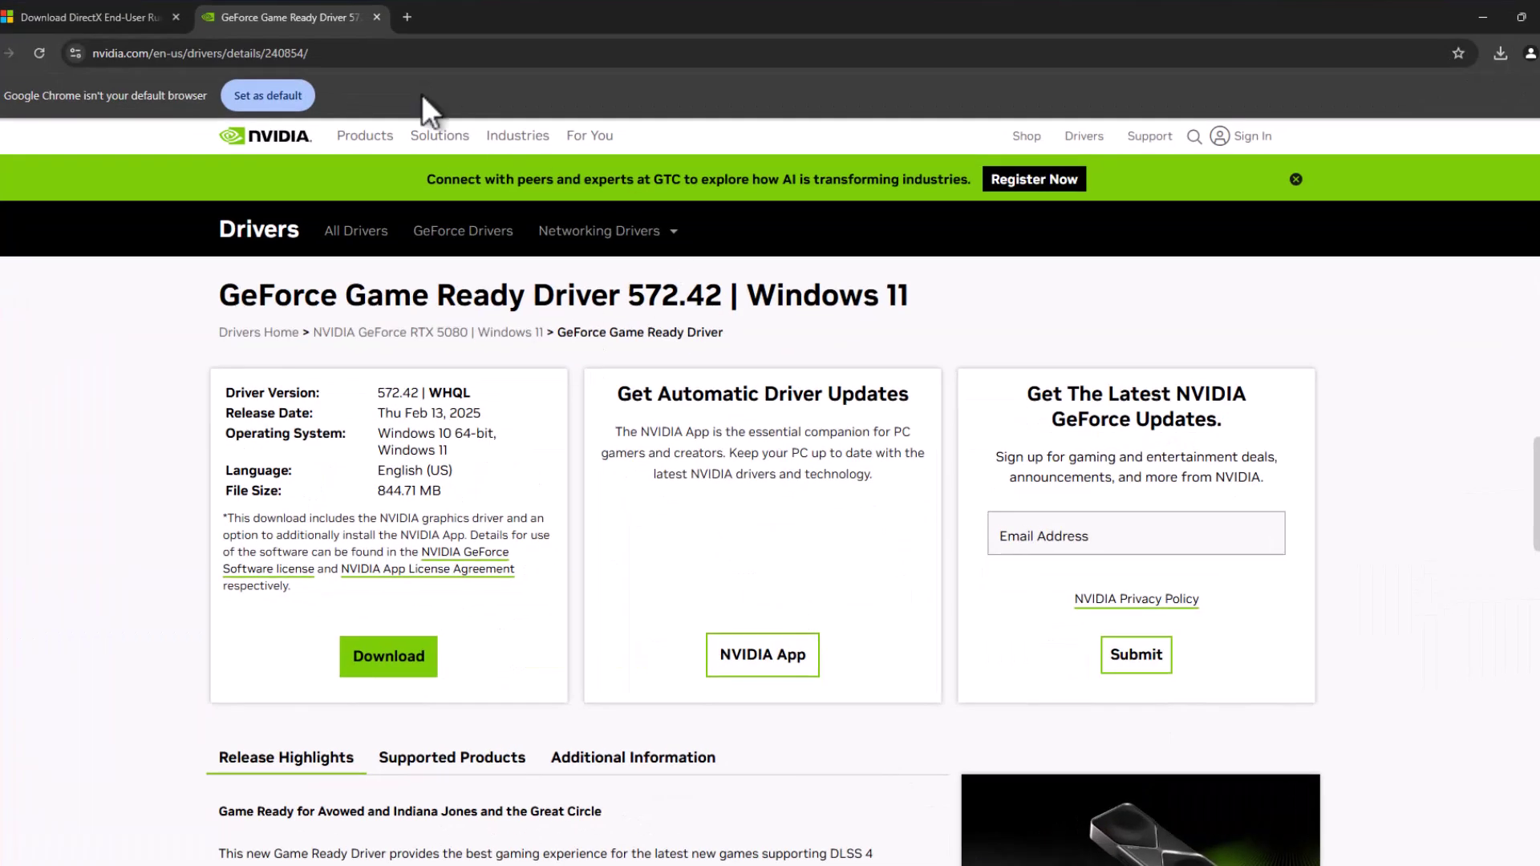
left_click(407, 17)
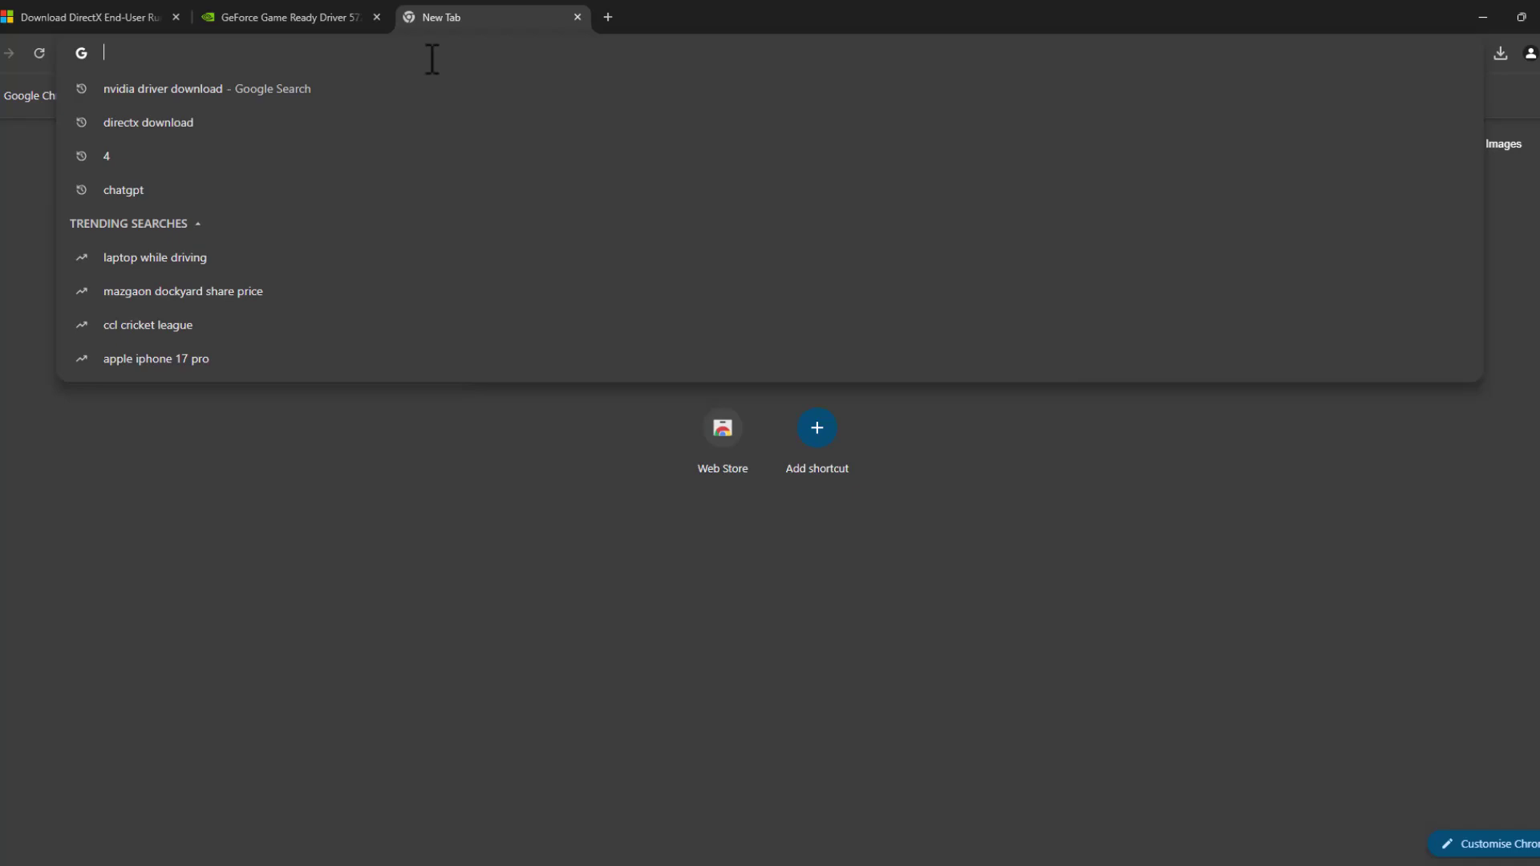
type("vis")
key("Down")
key("Down")
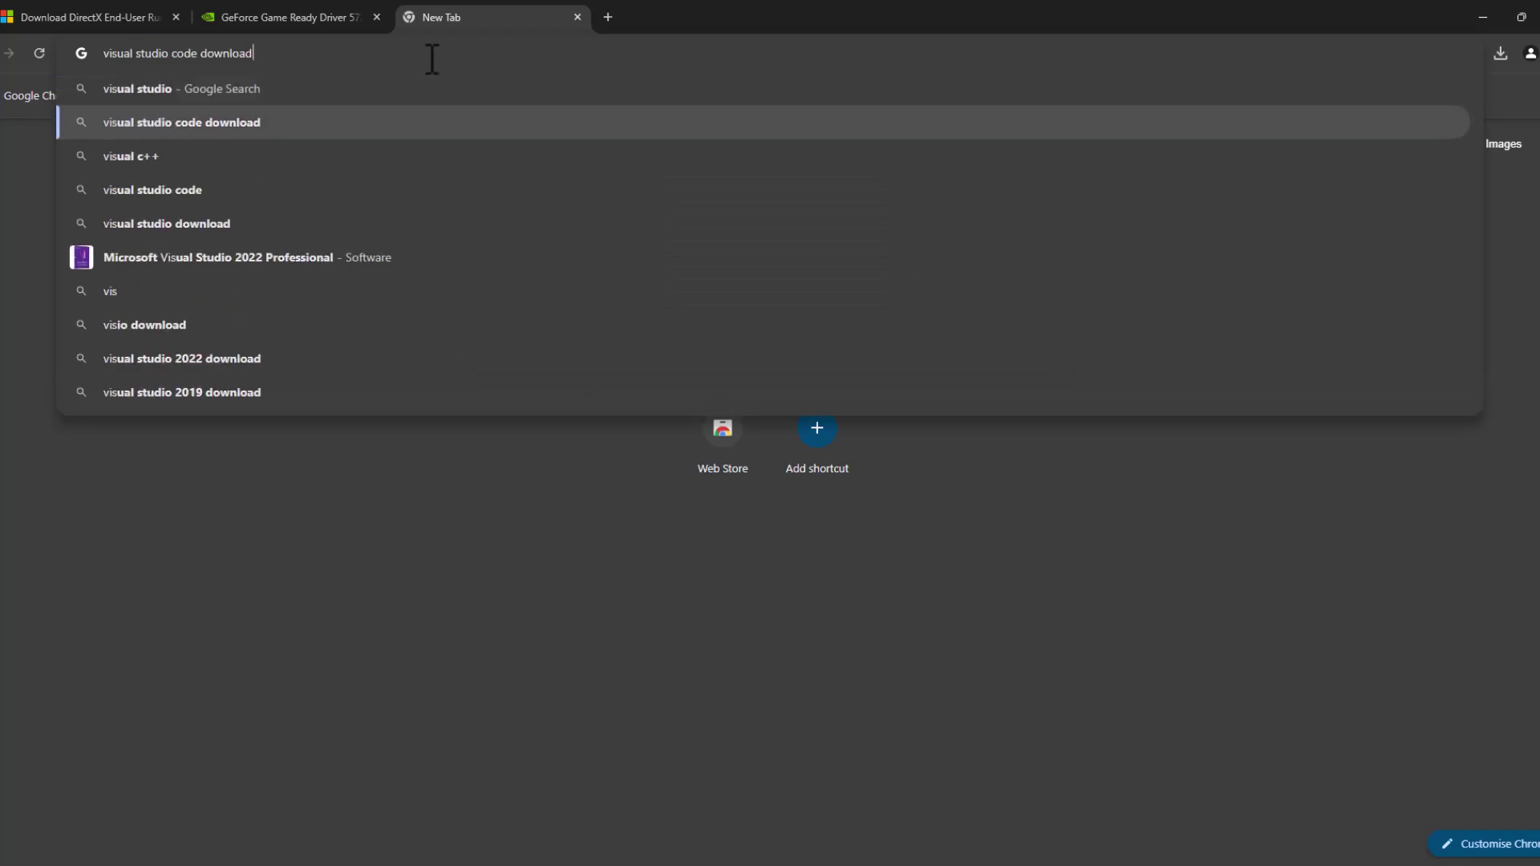
type("download")
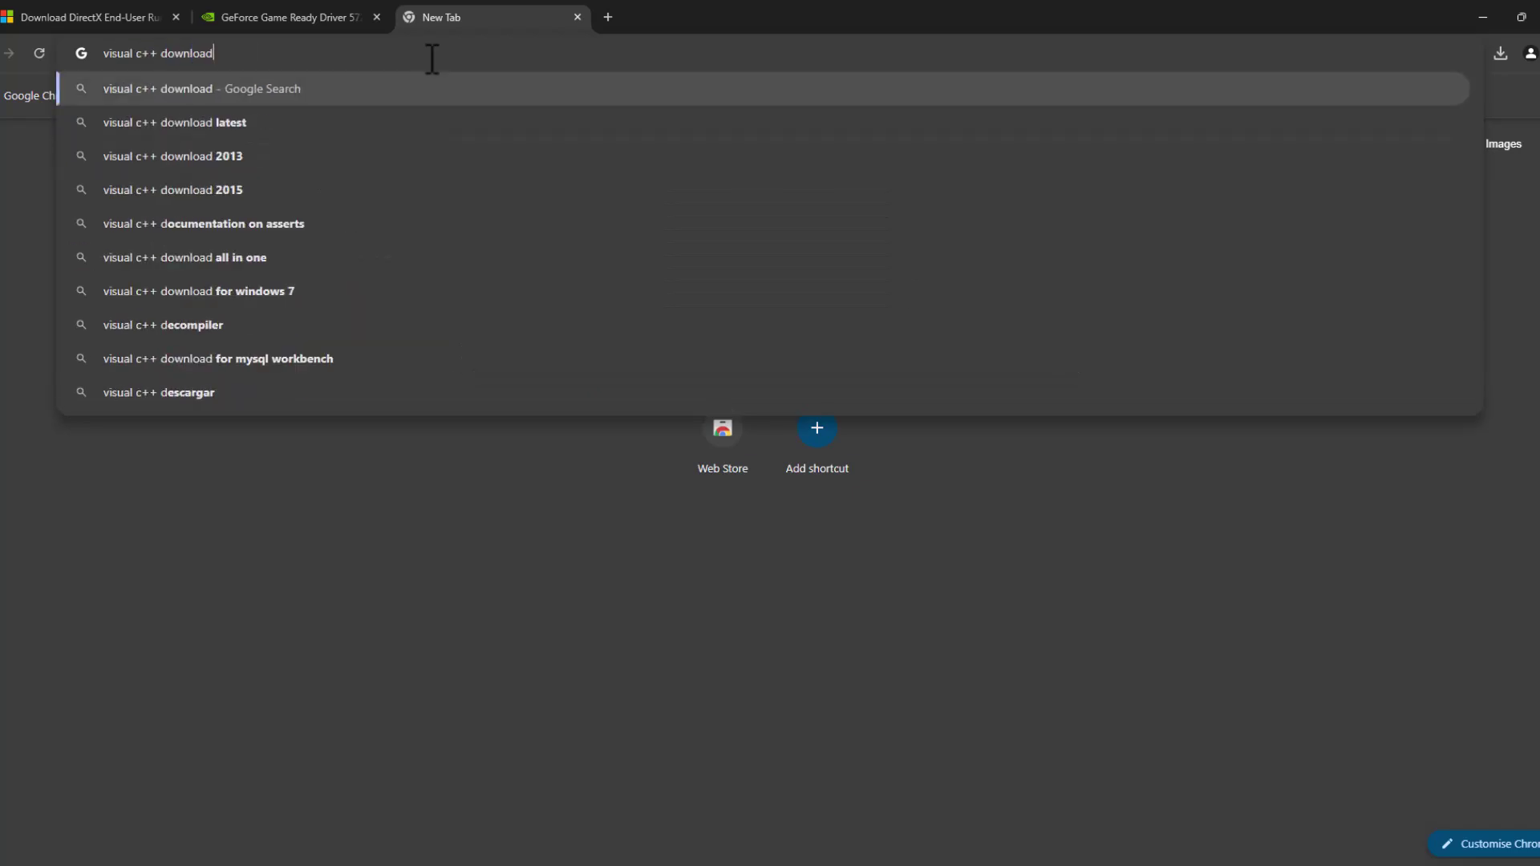
key("Return")
left_click(330, 292)
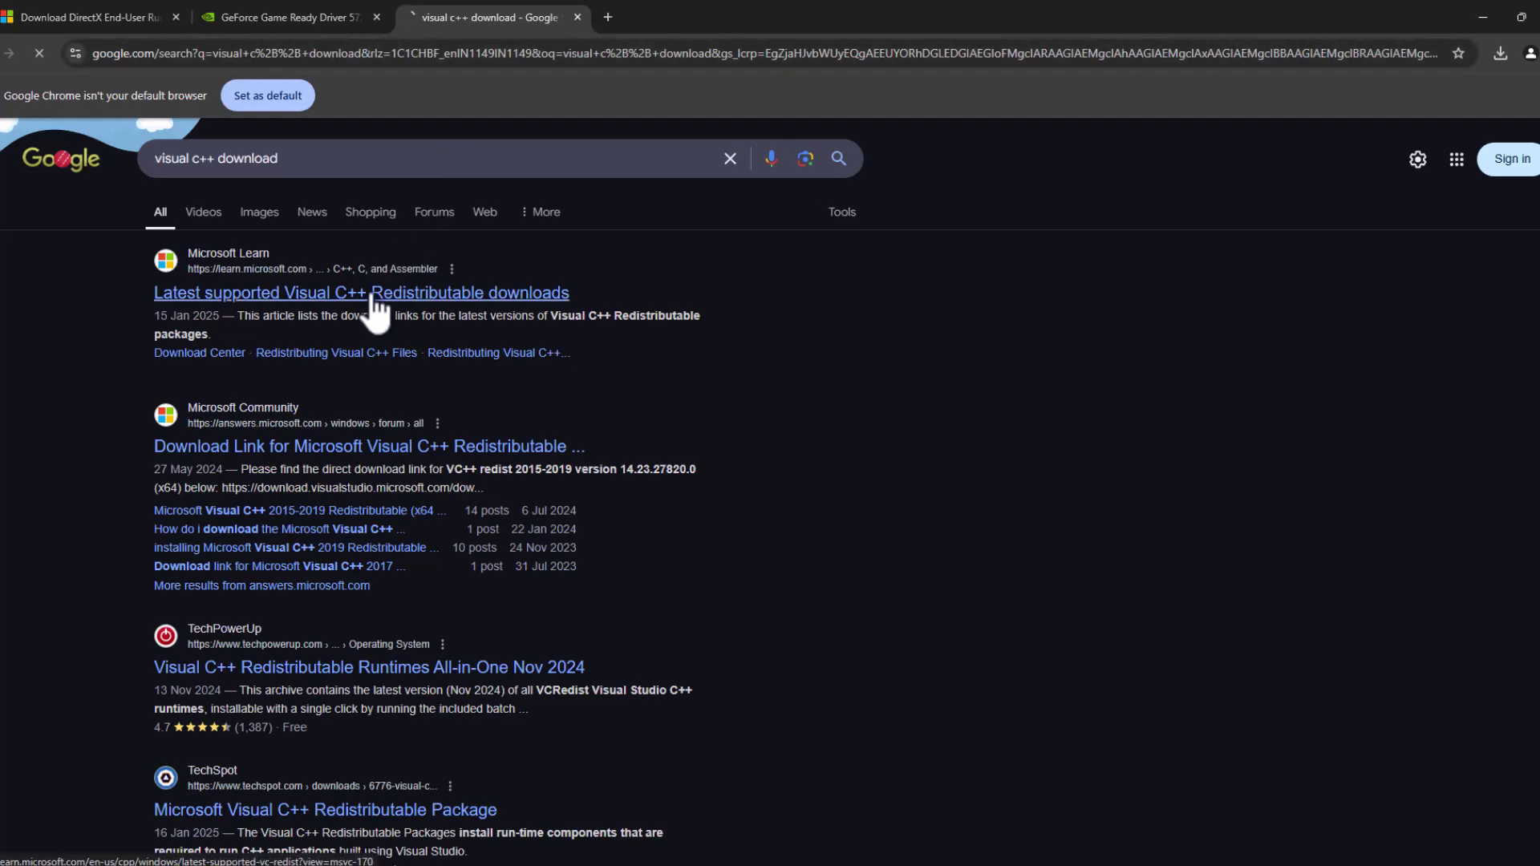
Step: Download VC_redist.x86.exe and VC_redist.x64.exe, verify them in Downloads, and minimize Chrome
scroll(653, 275, "down", 5)
scroll(654, 275, "down", 9)
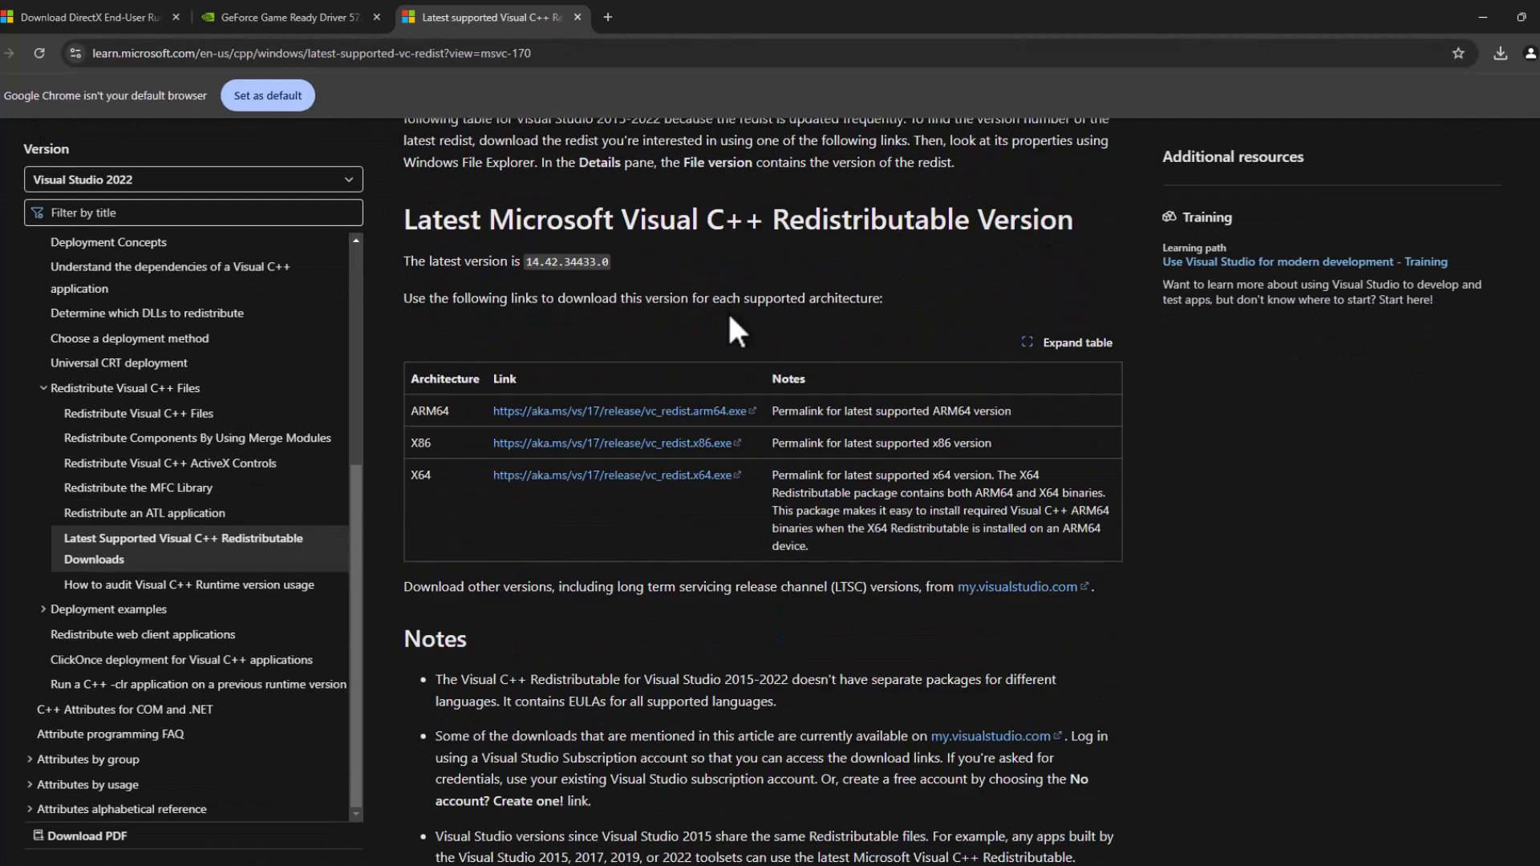
left_click_drag(427, 252, 420, 284)
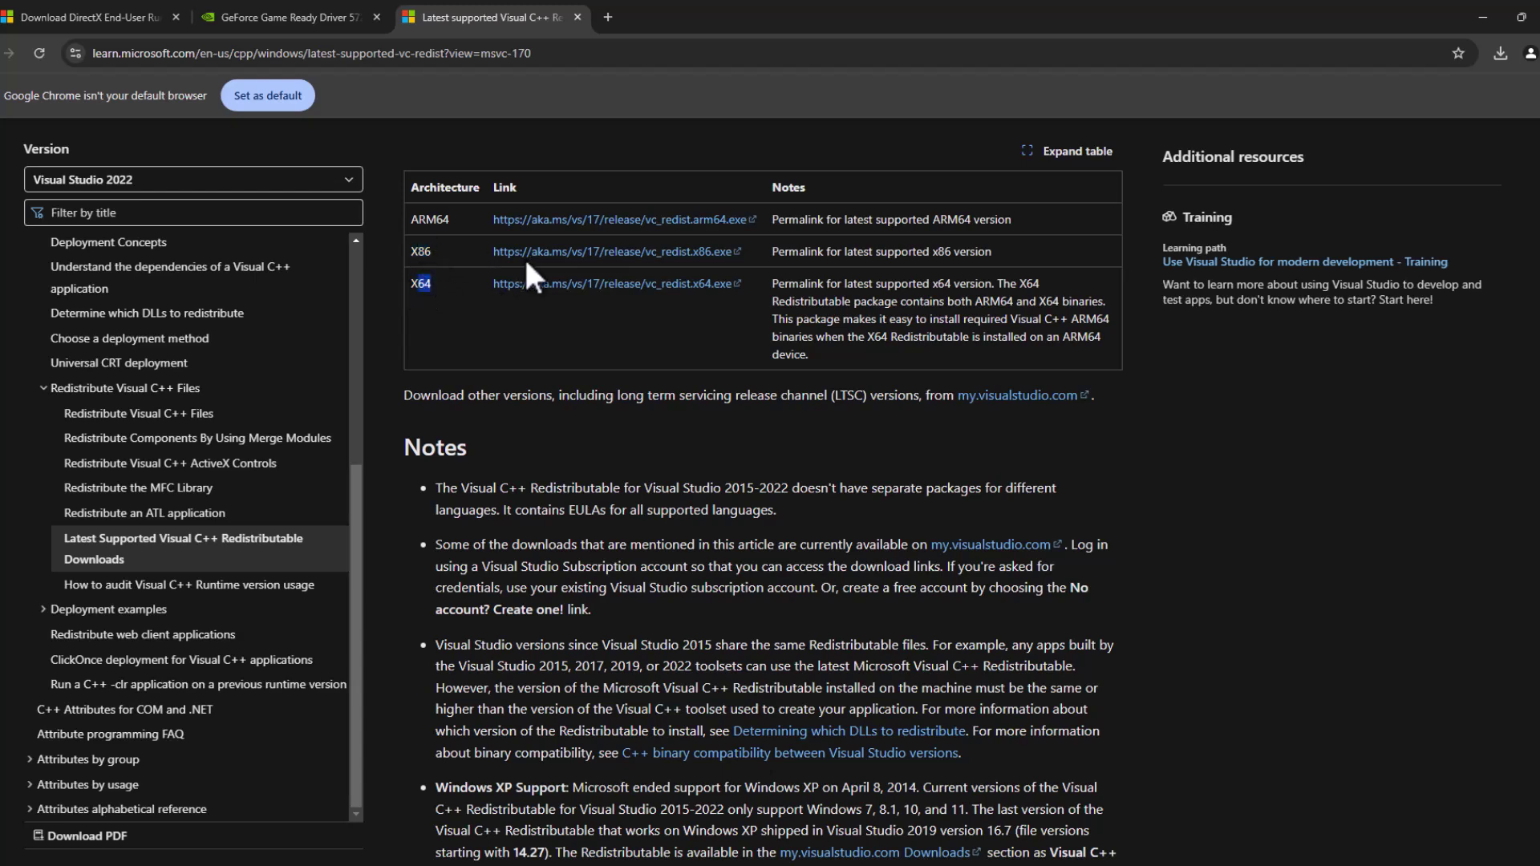
left_click(563, 286)
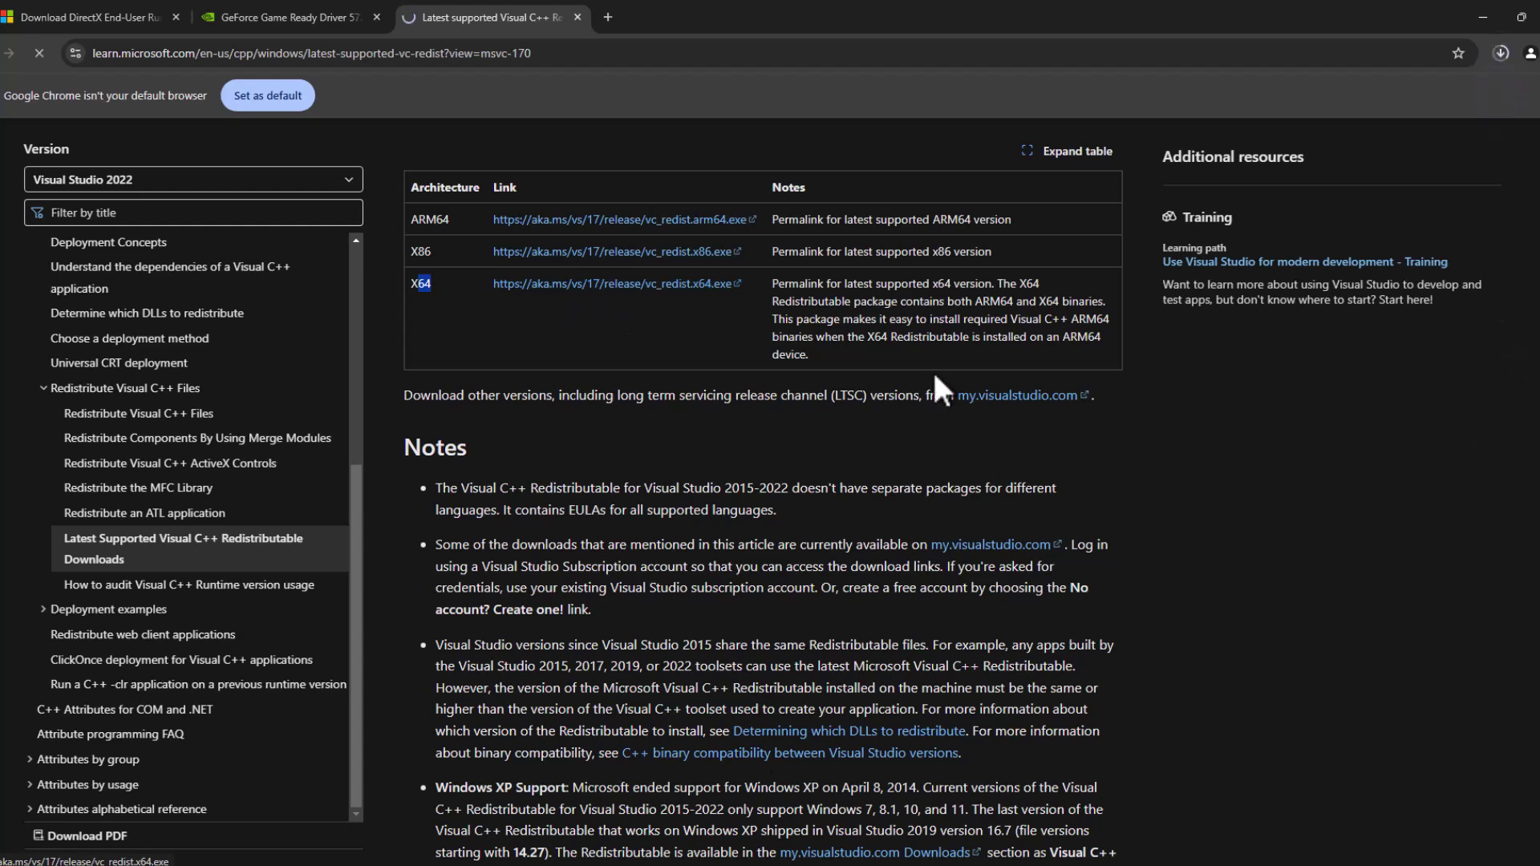
left_click(1500, 53)
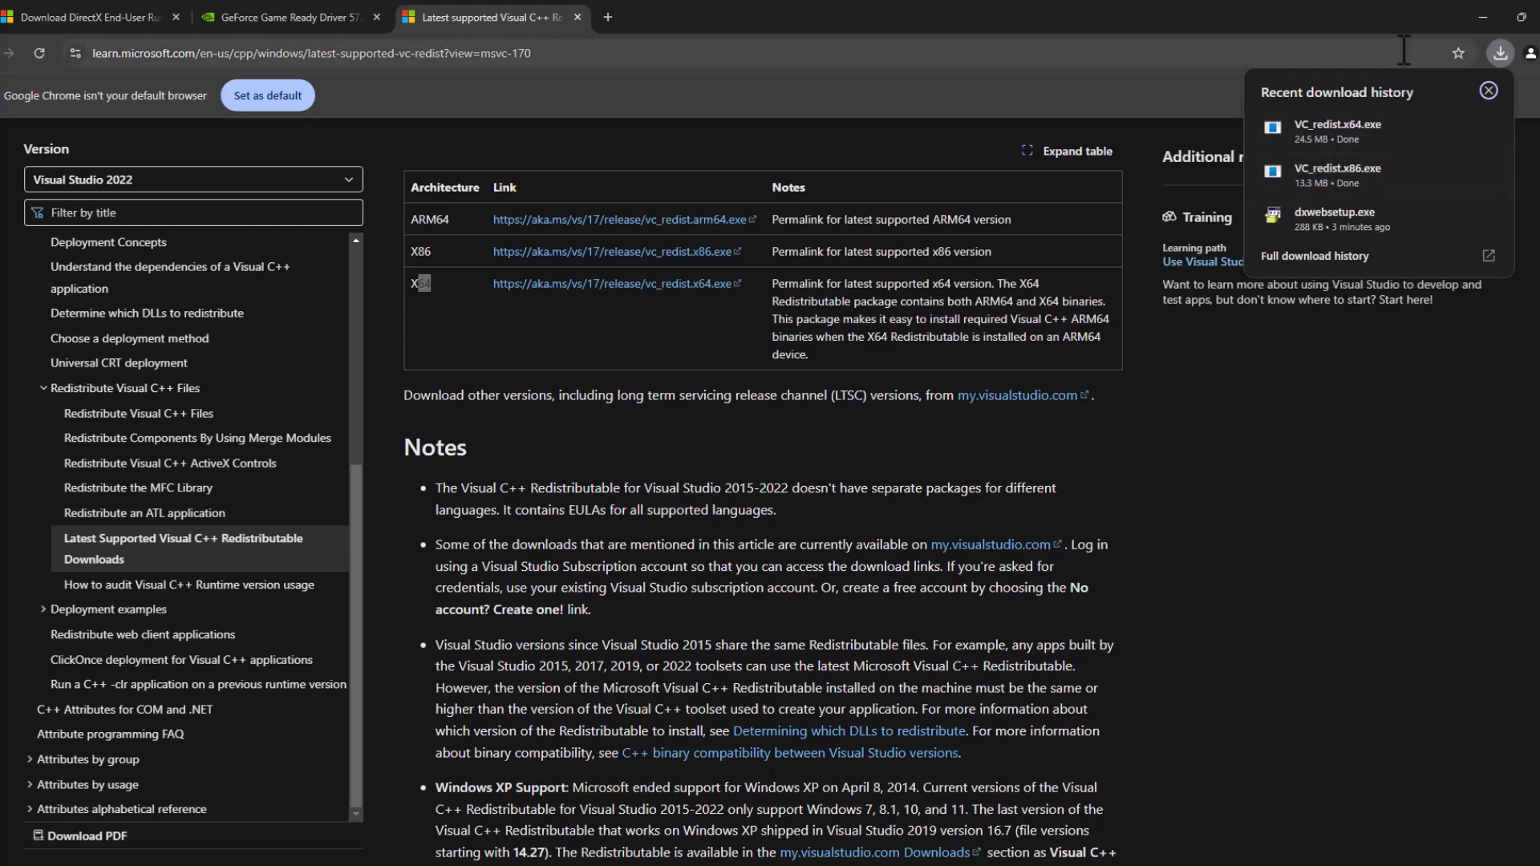
left_click(1473, 19)
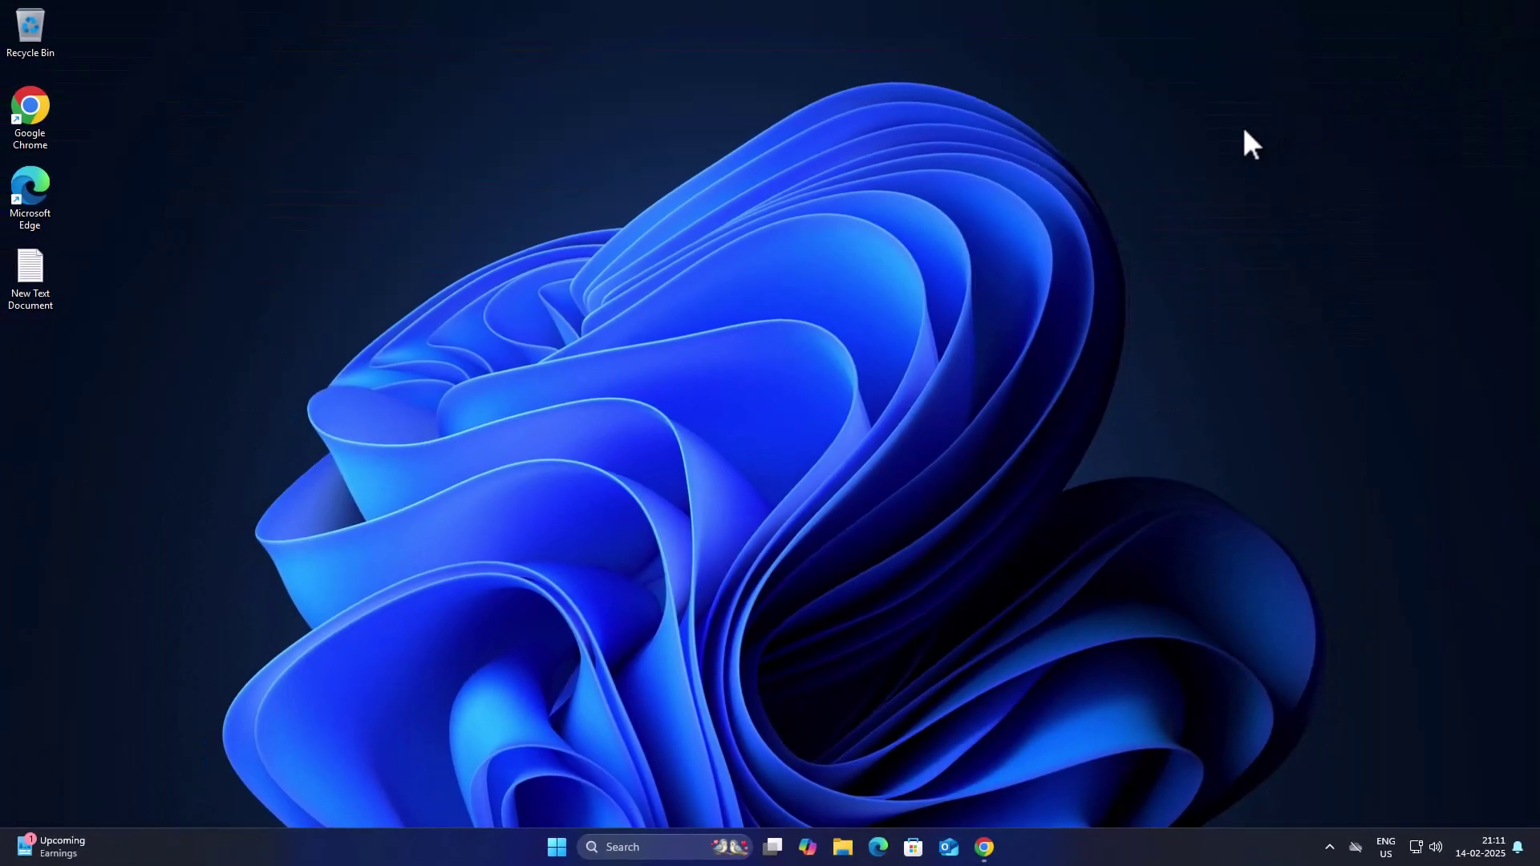